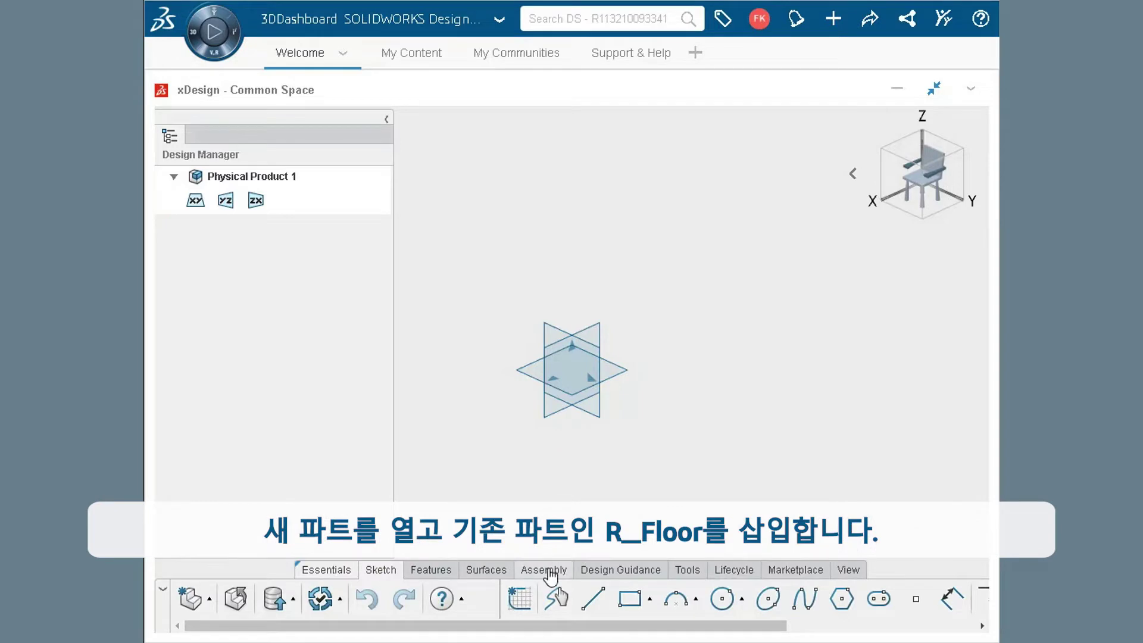
Step: Insert the existing R_Floor component into the new assembly
left_click(549, 581)
left_click(664, 612)
left_click(681, 246)
left_click(875, 600)
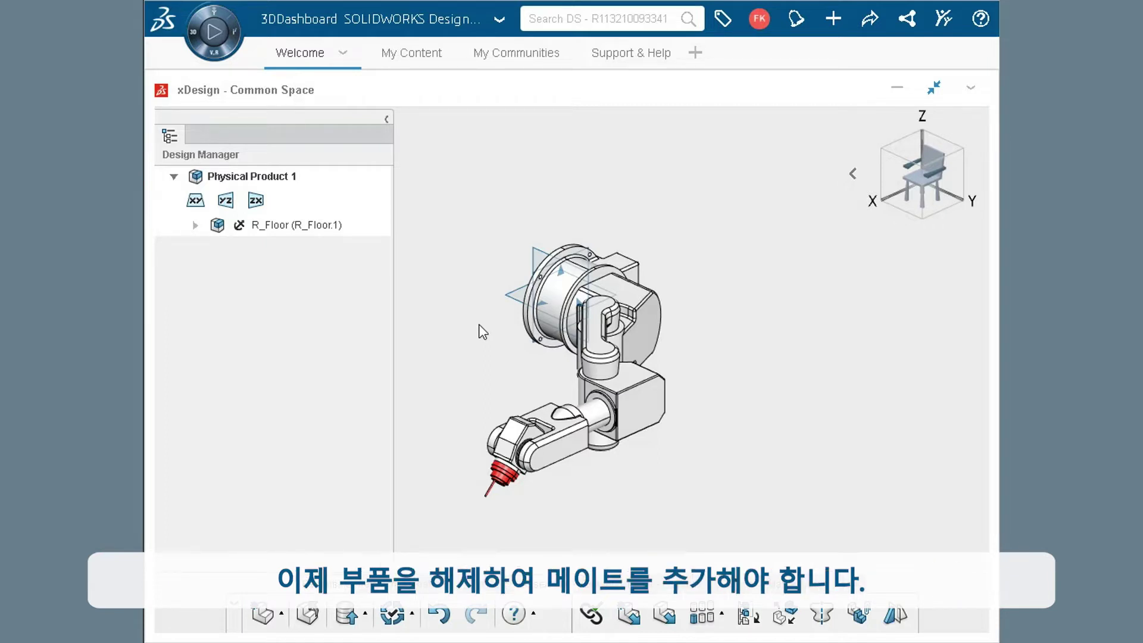
Step: Float the R_Floor component and move it clear of the assembly's origin planes
right_click(301, 227)
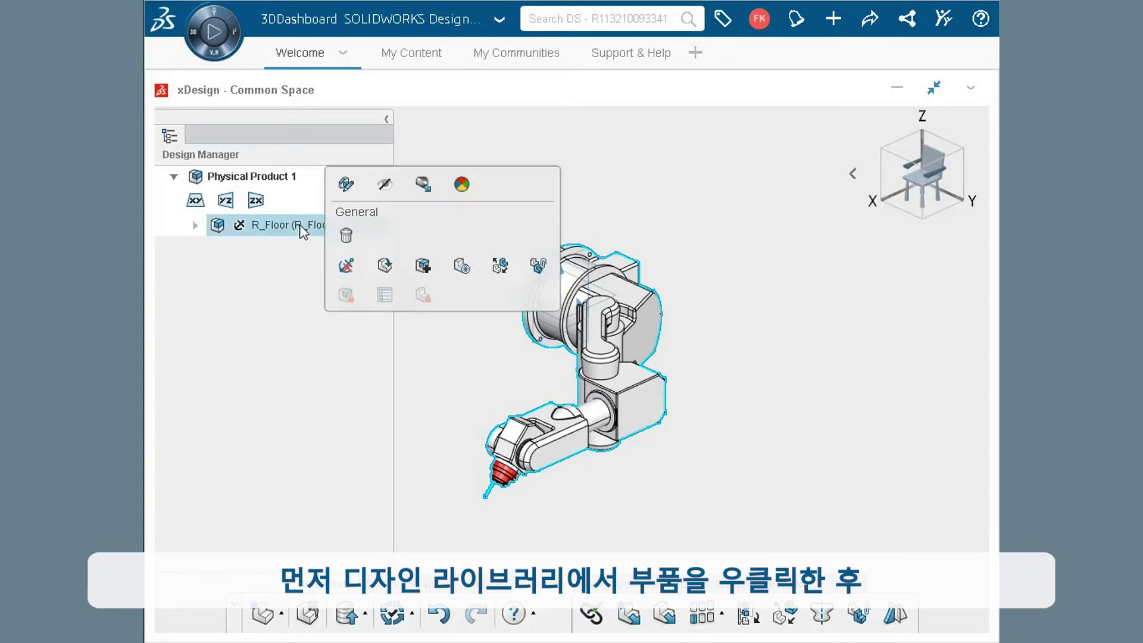
left_click(339, 268)
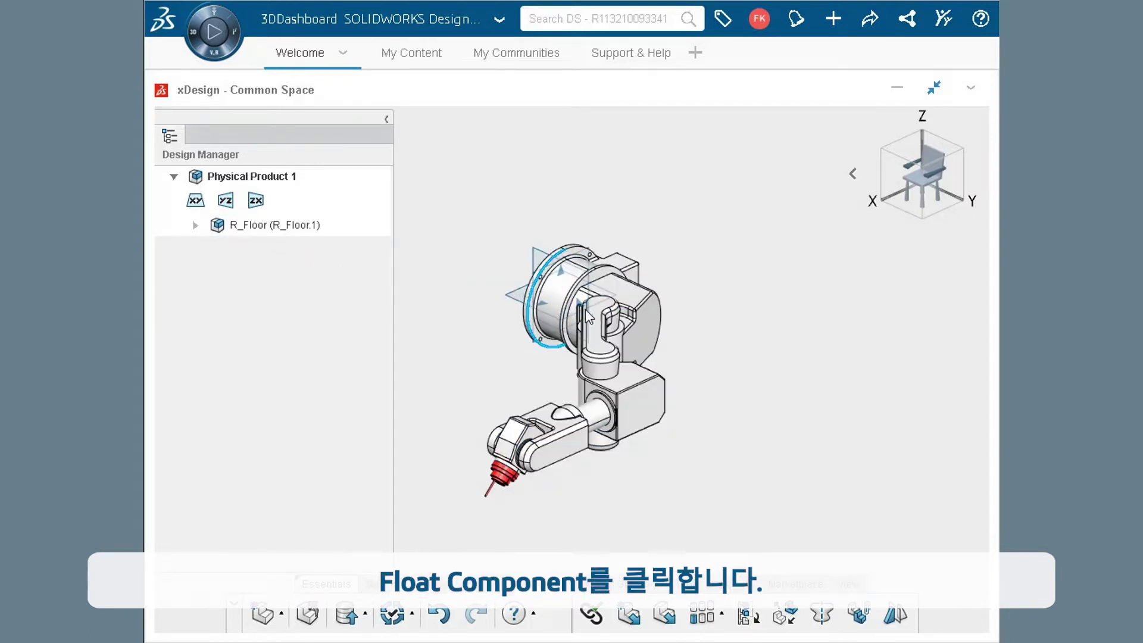
left_click_drag(694, 361, 740, 376)
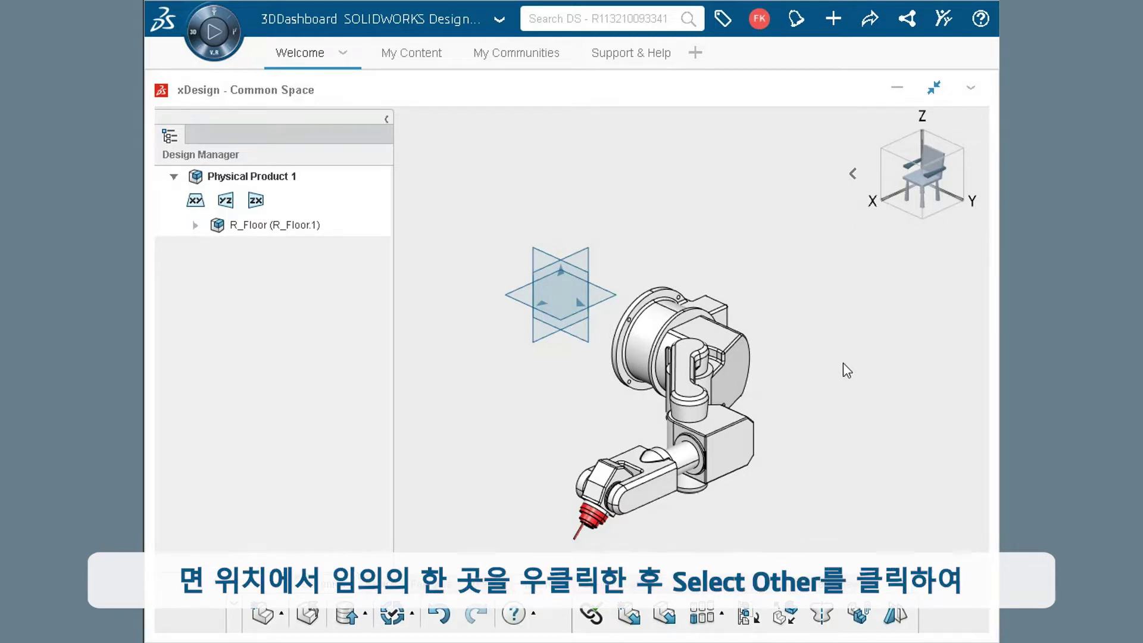
Step: Mate the underside face of the robot base coincident with the assembly's XY plane, using Select Other and flipping the orientation
right_click(647, 334)
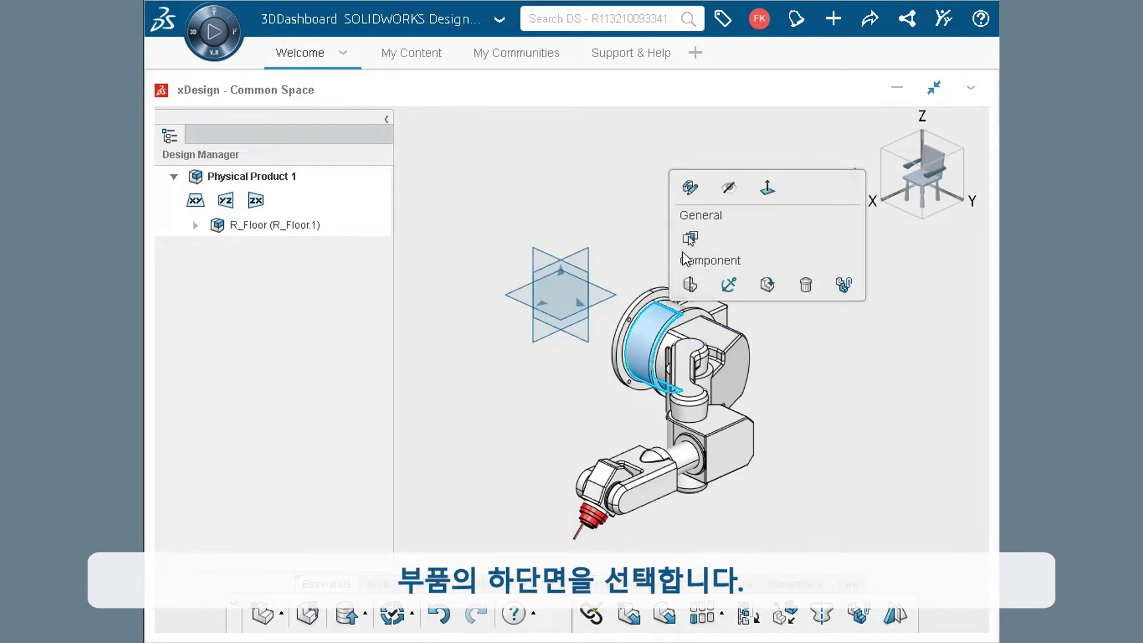
left_click(689, 238)
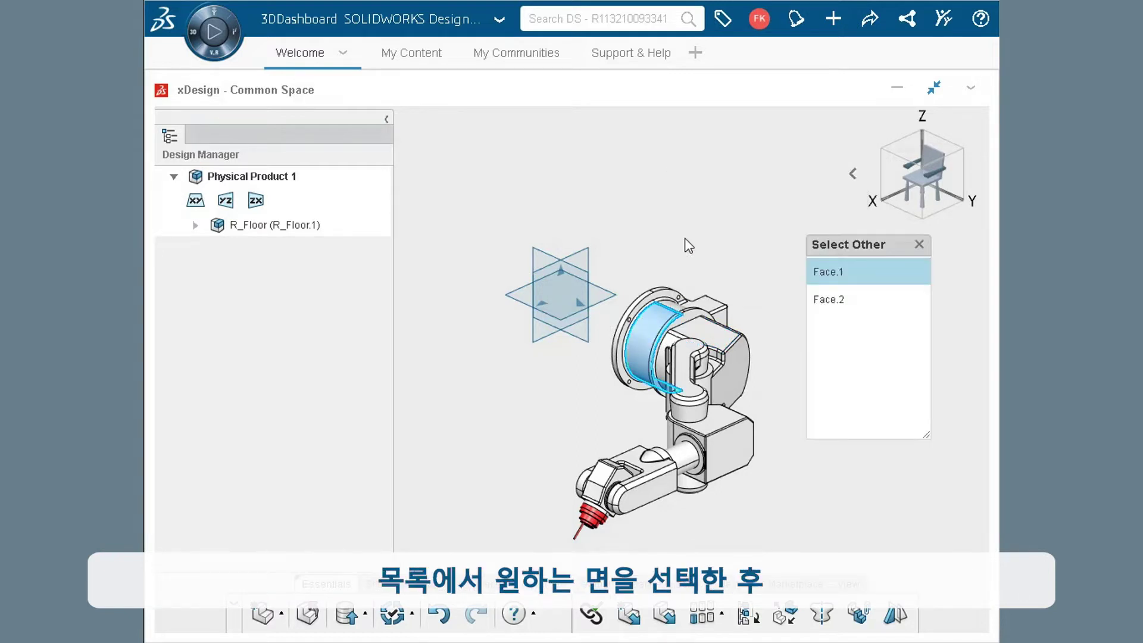
left_click(826, 299)
left_click(613, 299, "ctrl")
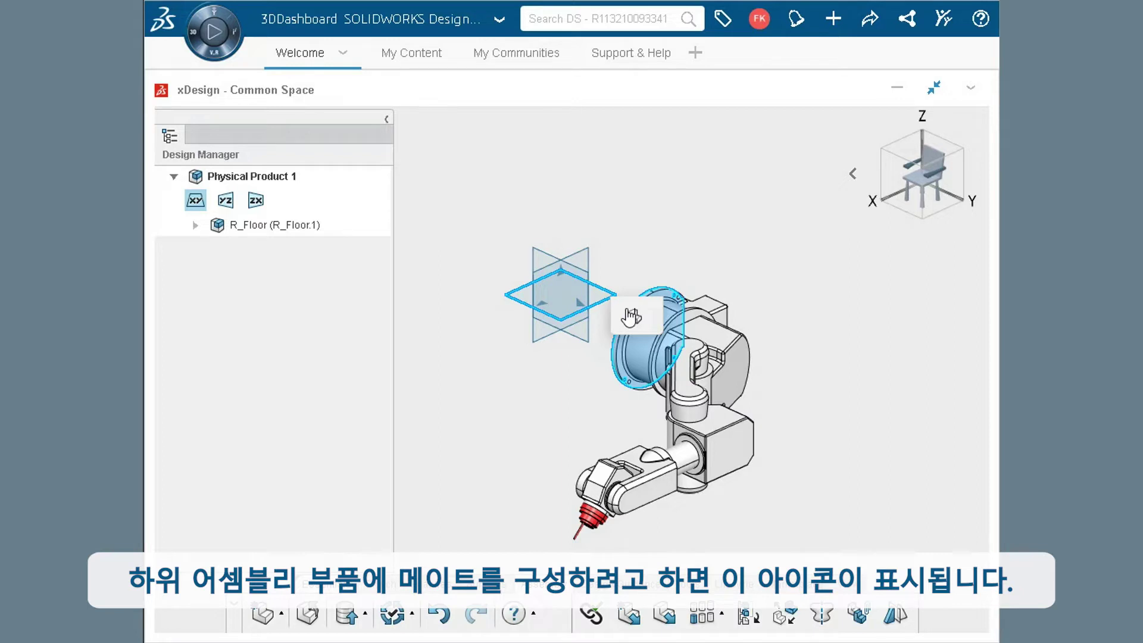
left_click(630, 317)
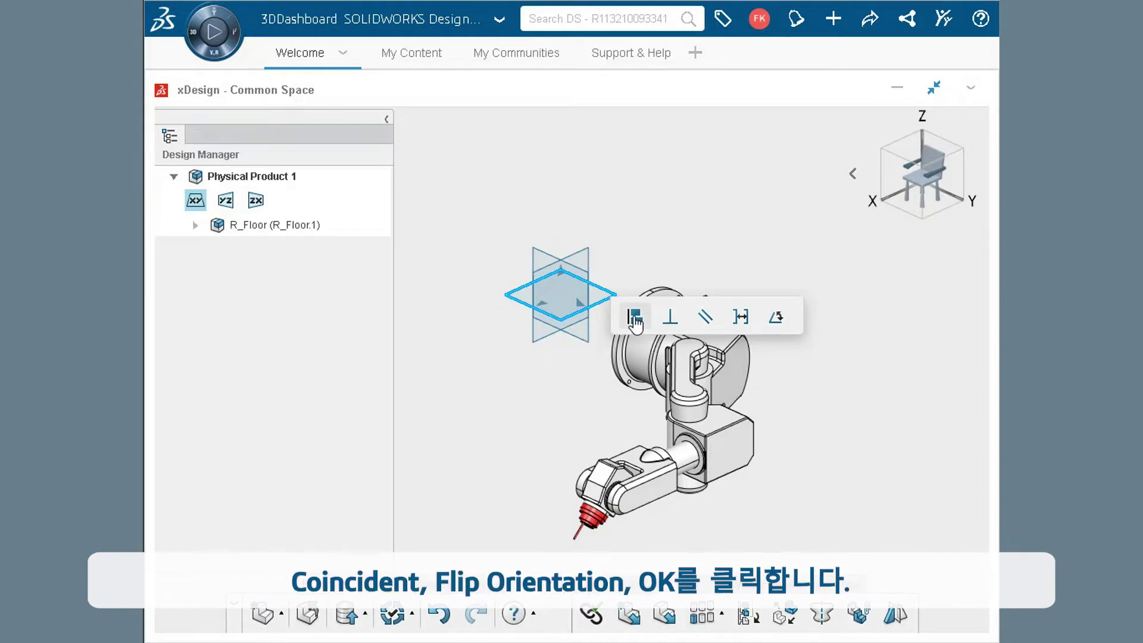
left_click(635, 318)
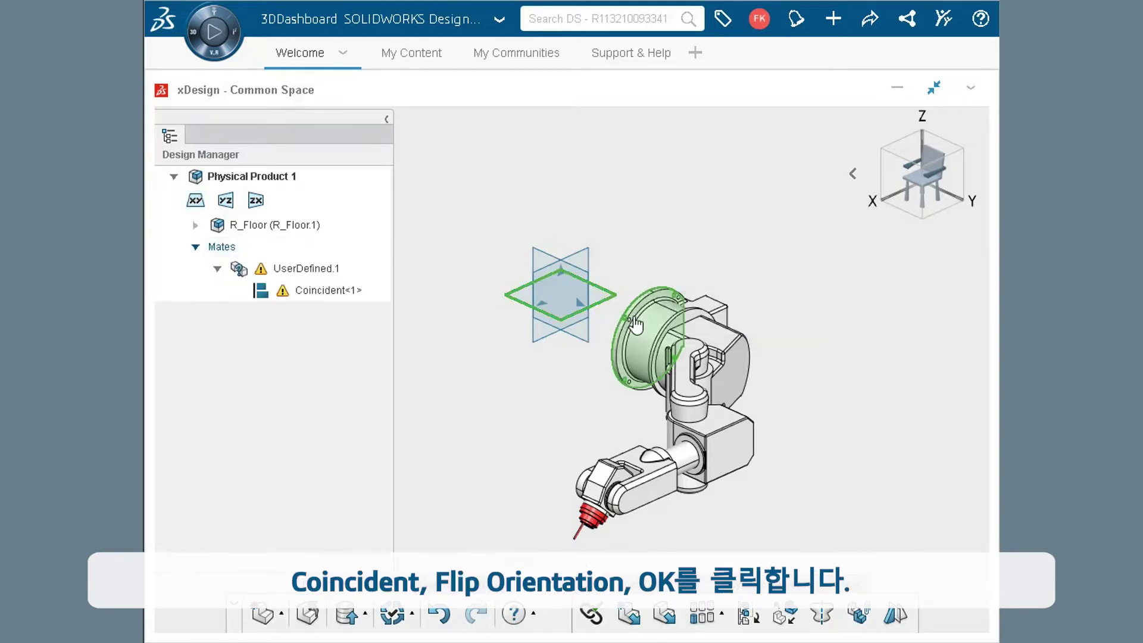
left_click(631, 397)
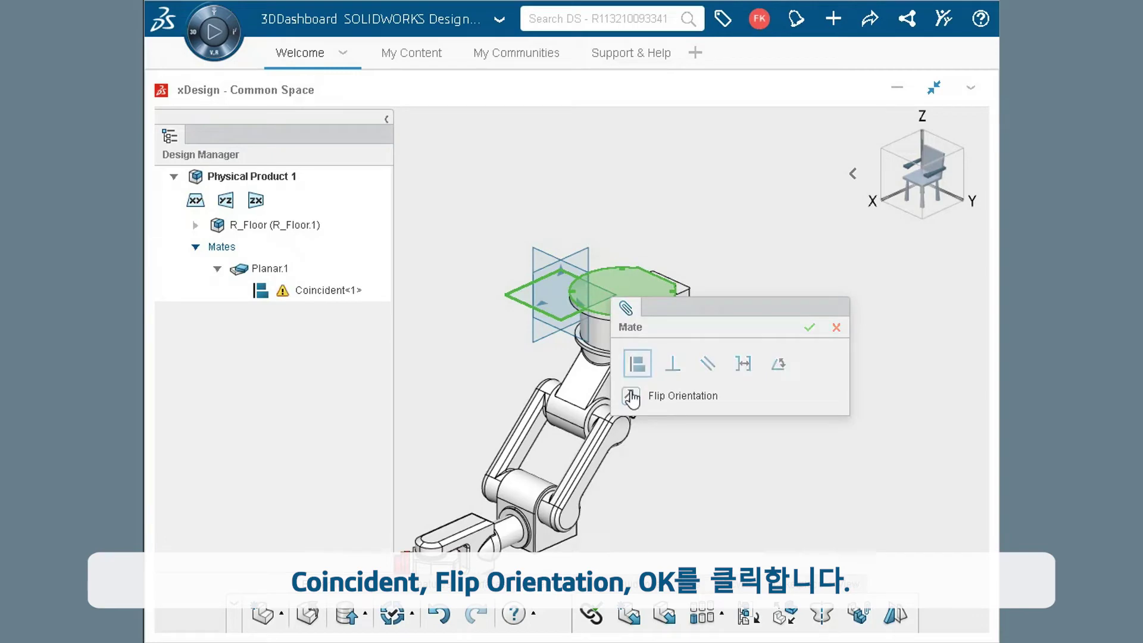
left_click(809, 328)
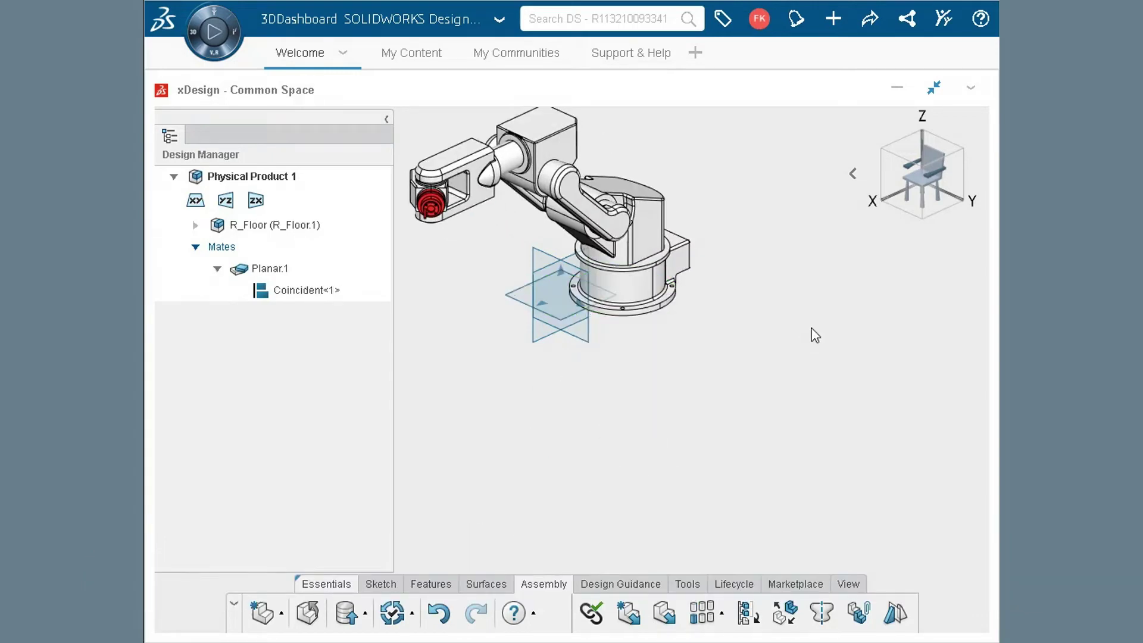
Step: Rotate R_Floor about its base and add coincident mates between its vertical planes and the matching assembly planes
left_click(303, 227)
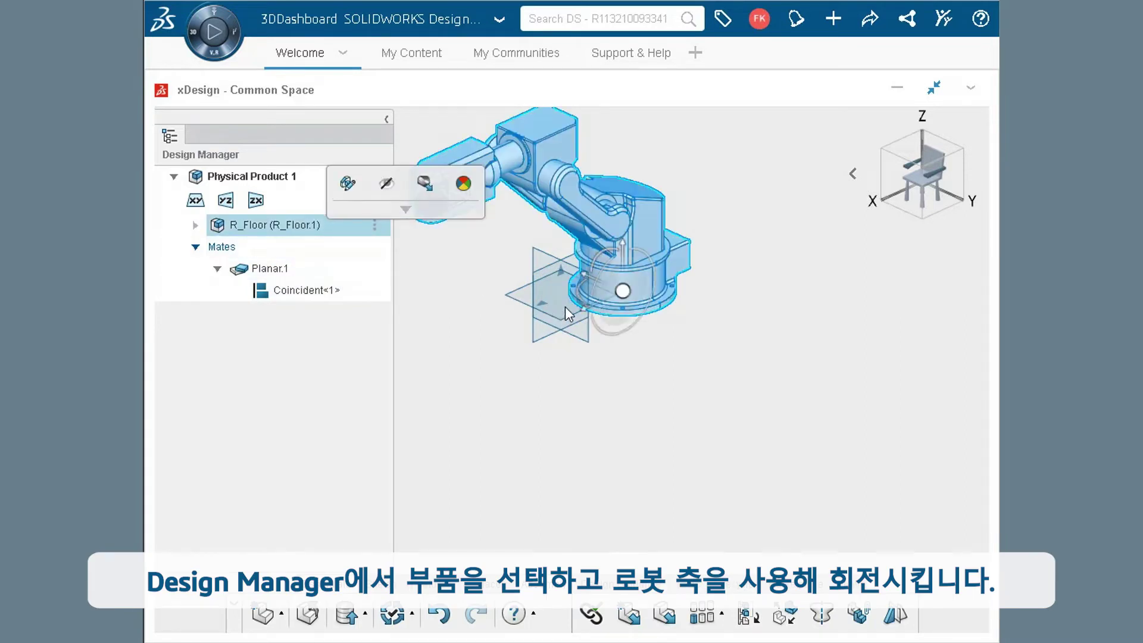
left_click_drag(582, 306, 626, 324)
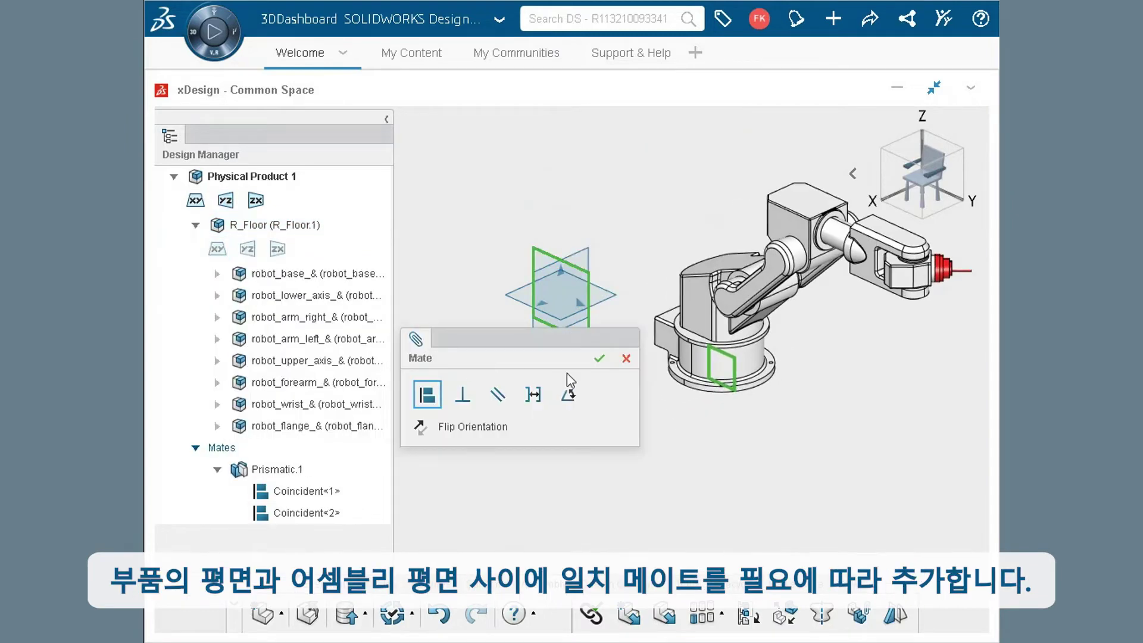
left_click(599, 358)
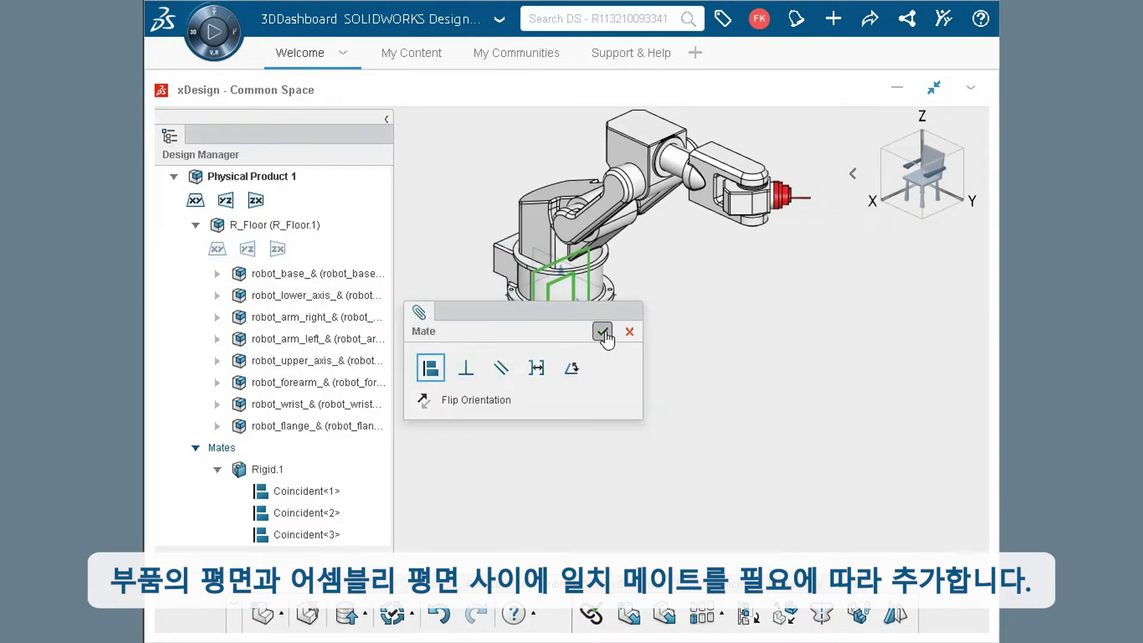
left_click(603, 330)
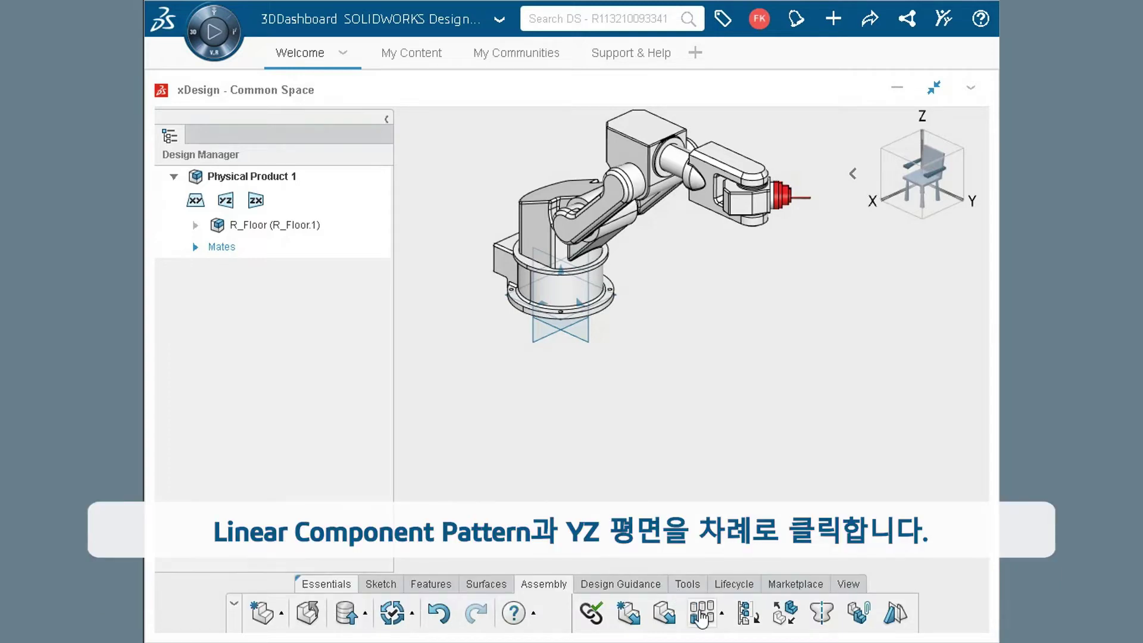
Step: Create a linear component pattern of R_Floor along the yz plane direction with 1.1 m spacing and 4 instances
left_click(700, 617)
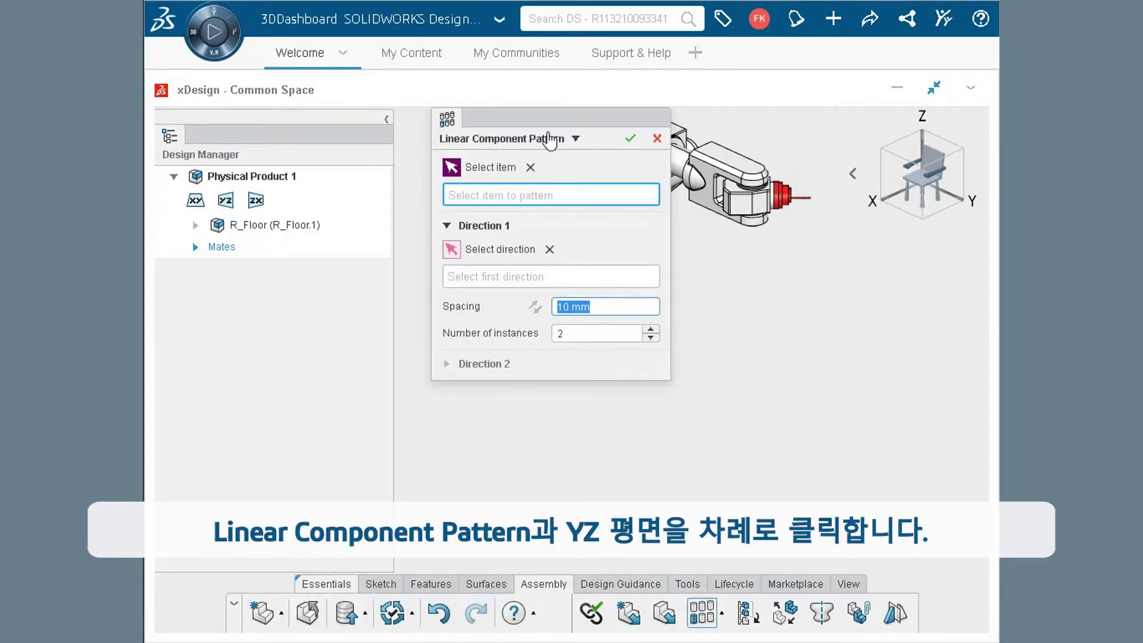
left_click_drag(527, 148, 370, 309)
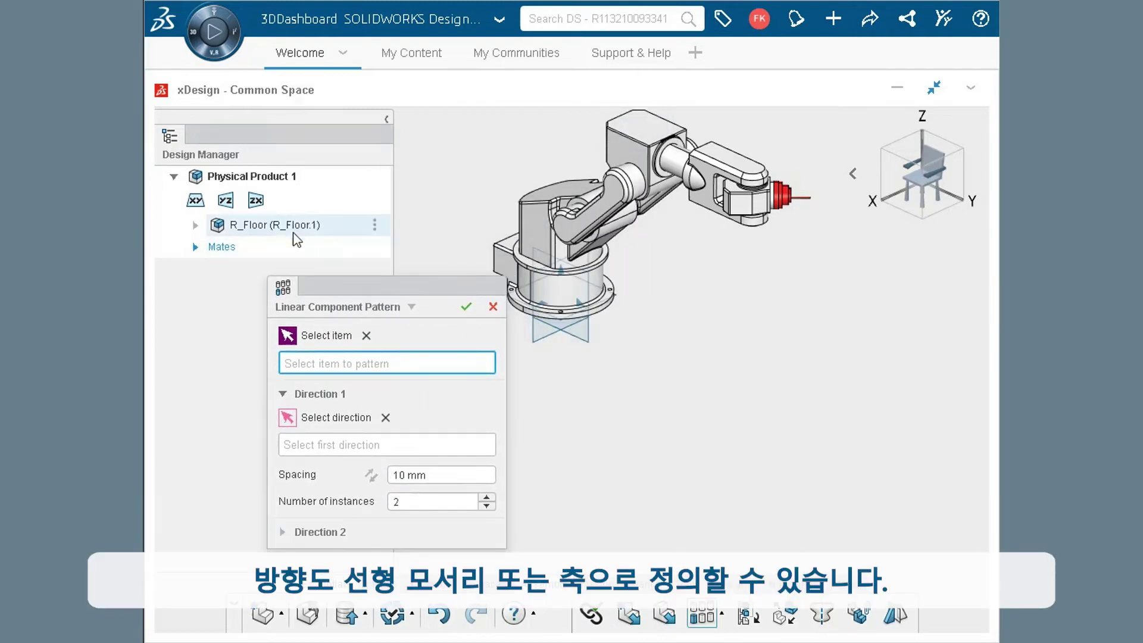
left_click(290, 225)
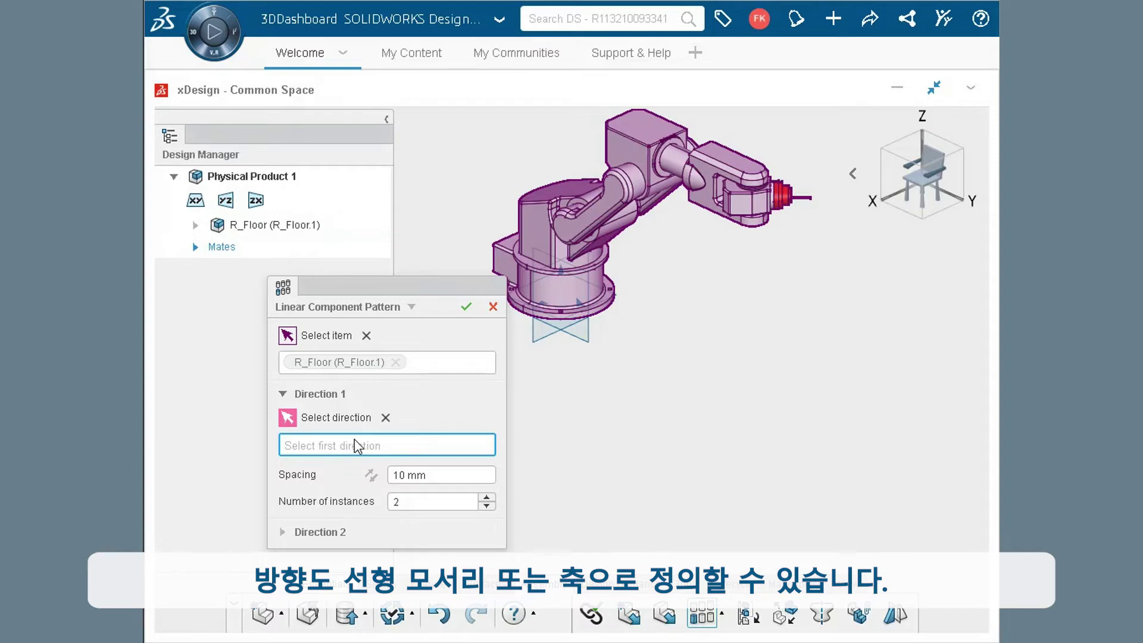
left_click(225, 200)
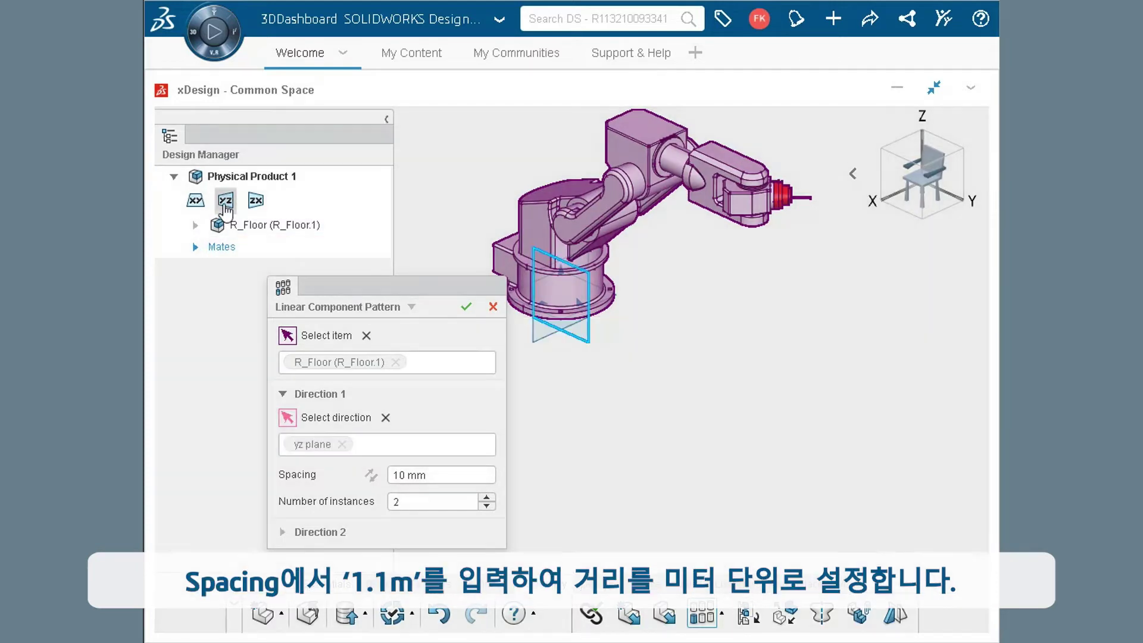
left_click(441, 473)
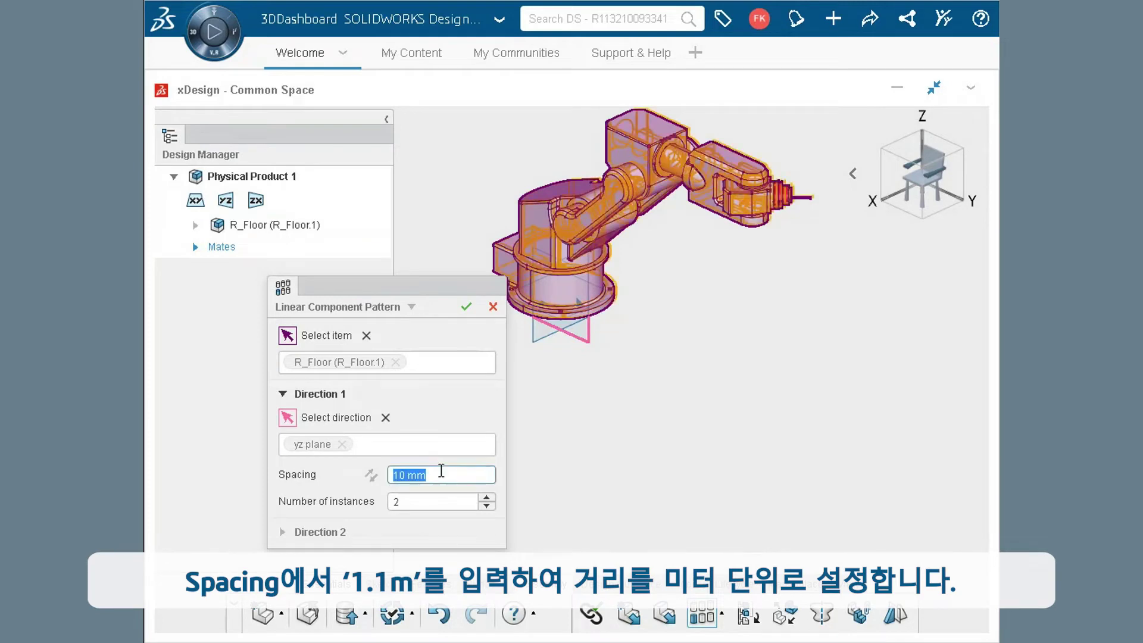
type("1.")
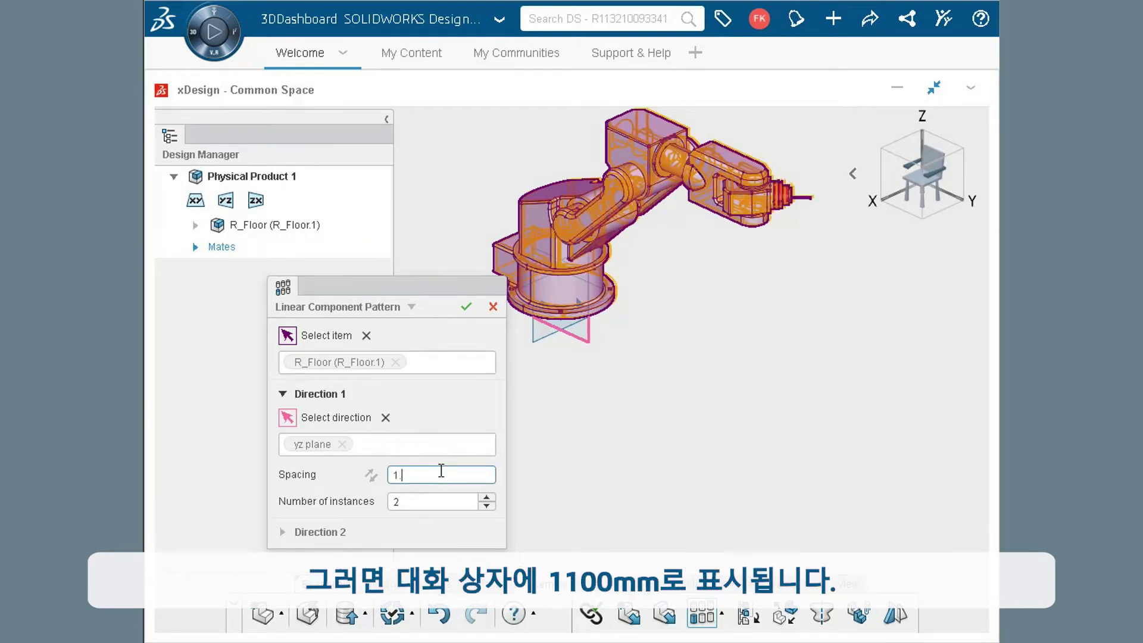
type("1m")
left_click(486, 497)
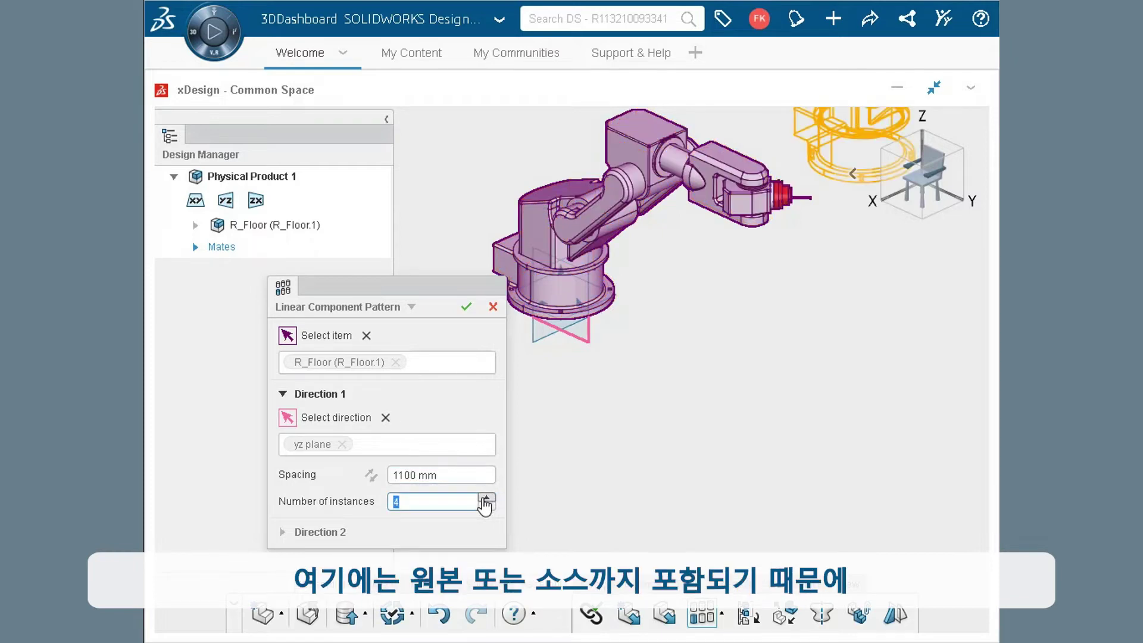
type("4")
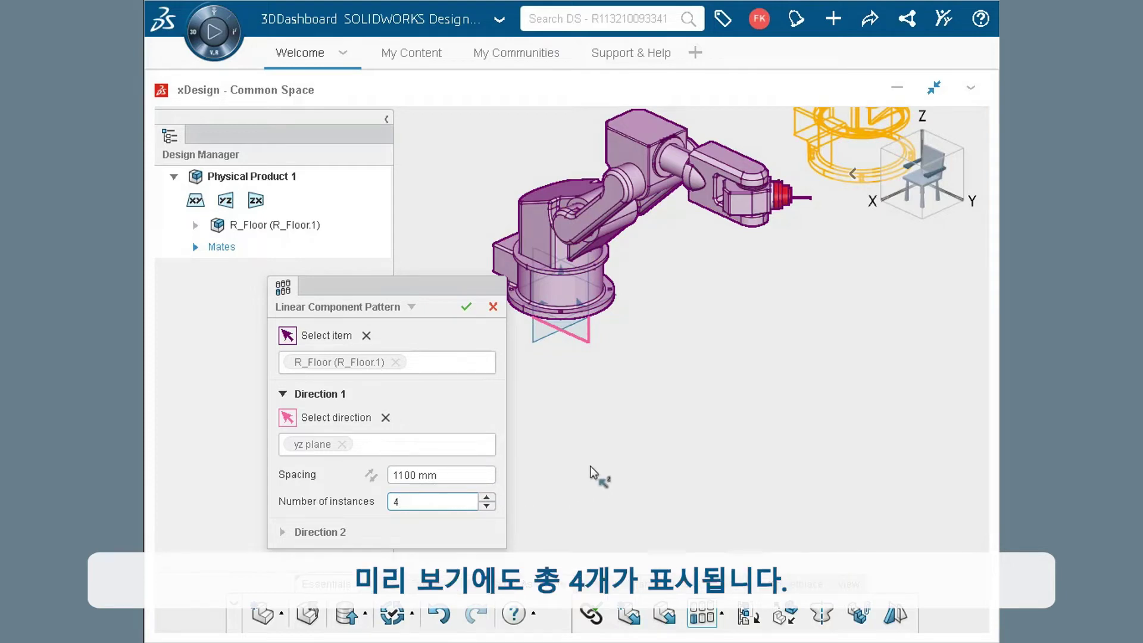
left_click(459, 312)
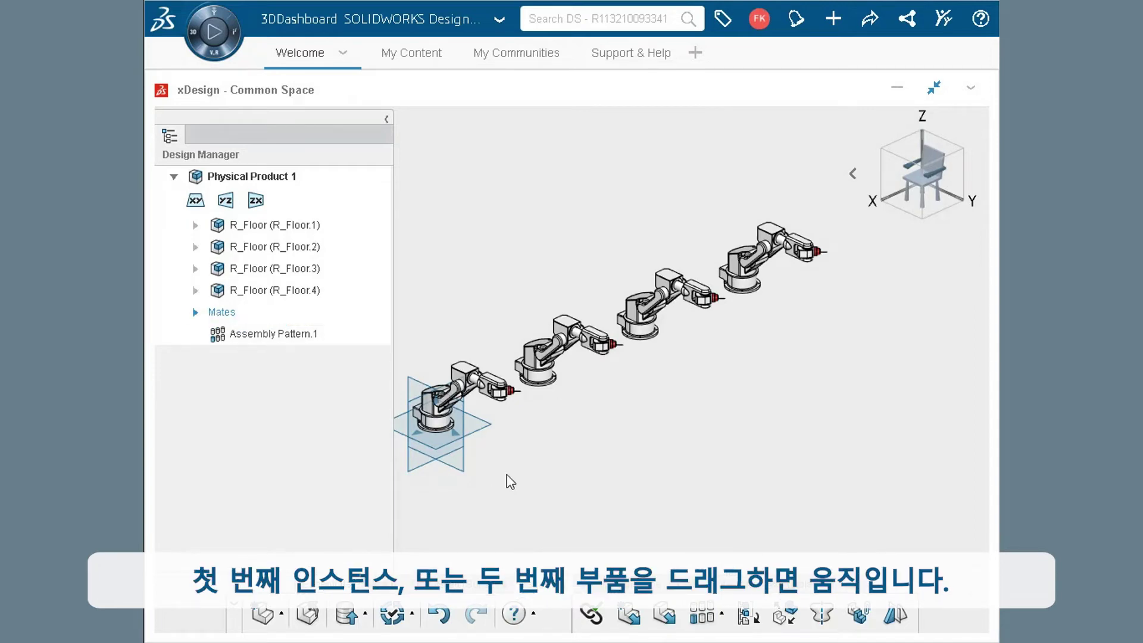
Step: Try moving the second robot in the pattern and undo the move
left_click_drag(541, 381, 566, 374)
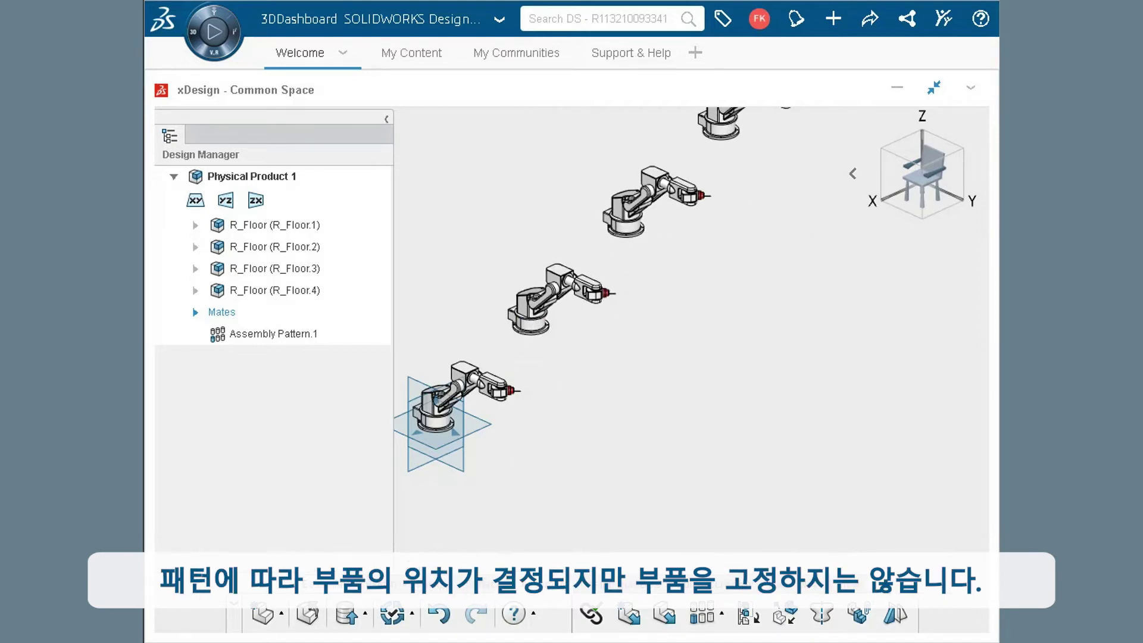
left_click(438, 616)
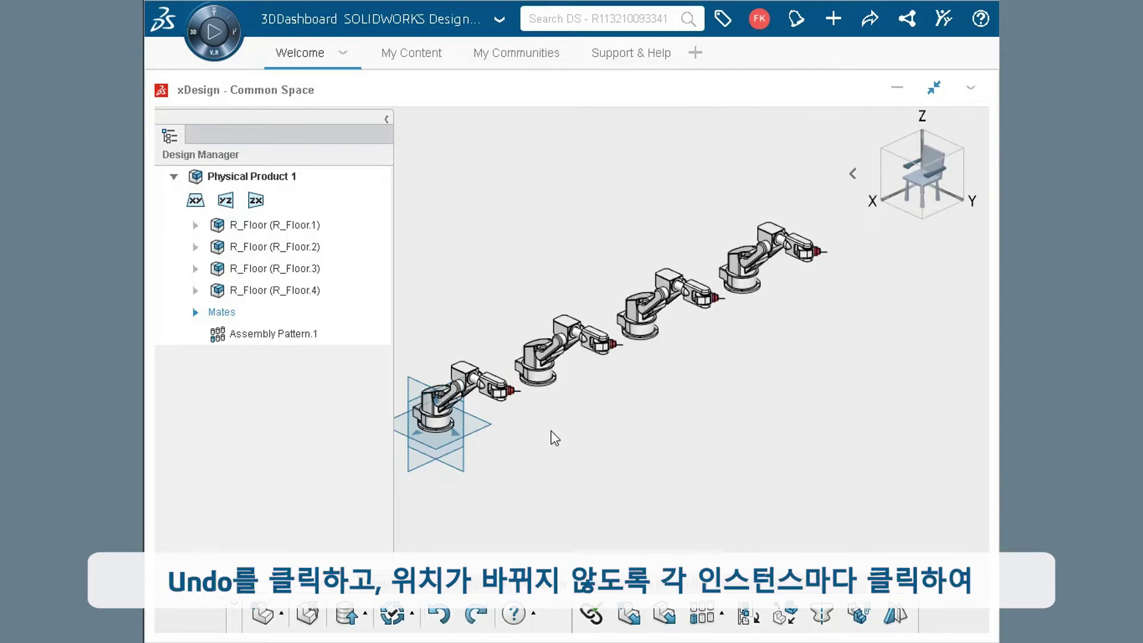
Step: Fix the three patterned robots R_Floor.2, R_Floor.3 and R_Floor.4 in place with Fix Component
left_click(300, 246)
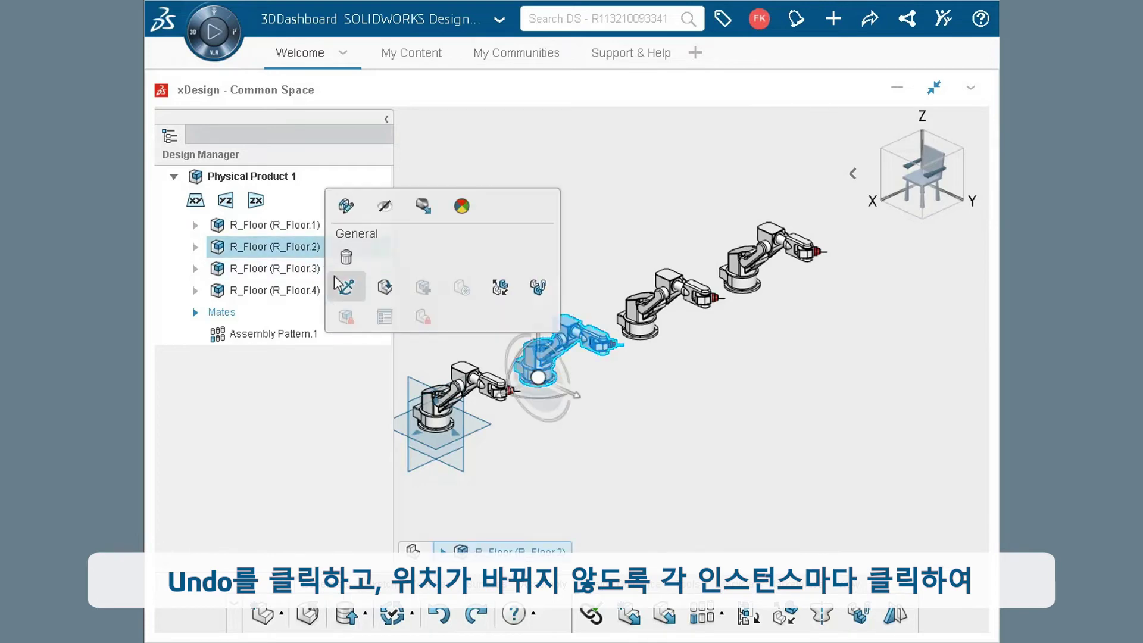
left_click(343, 287)
left_click(300, 269)
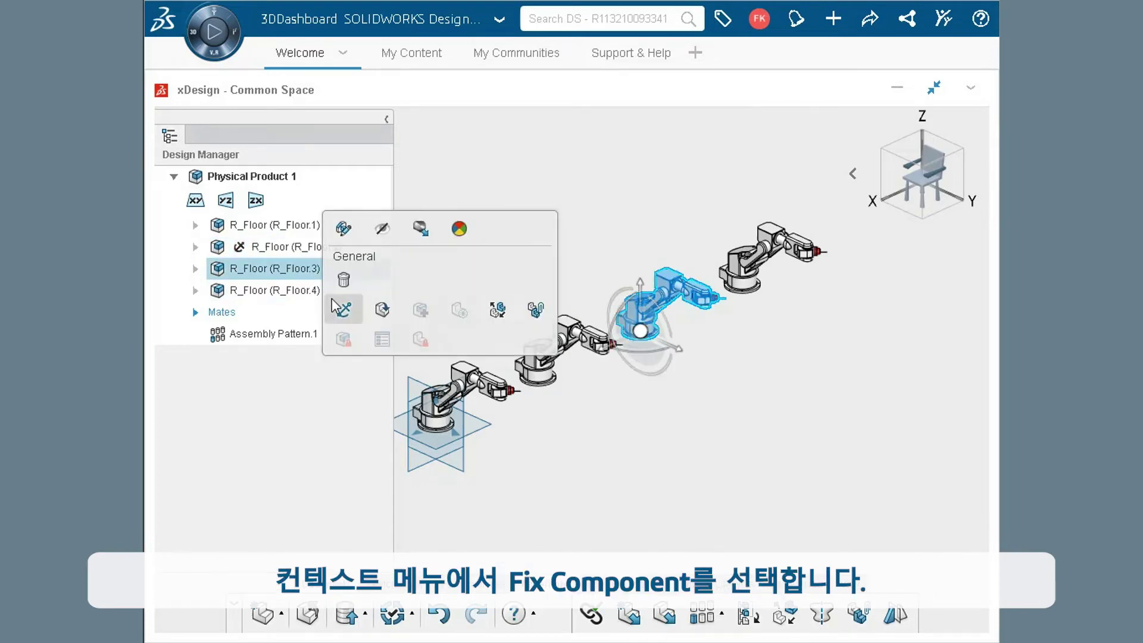
left_click(334, 304)
left_click(303, 289)
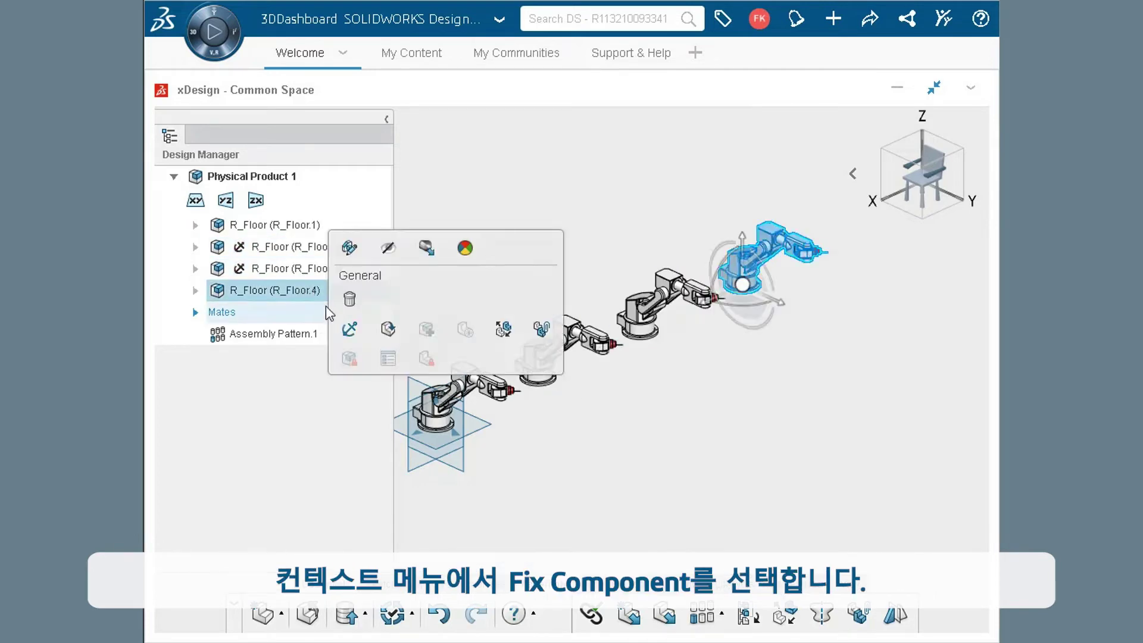
left_click(349, 329)
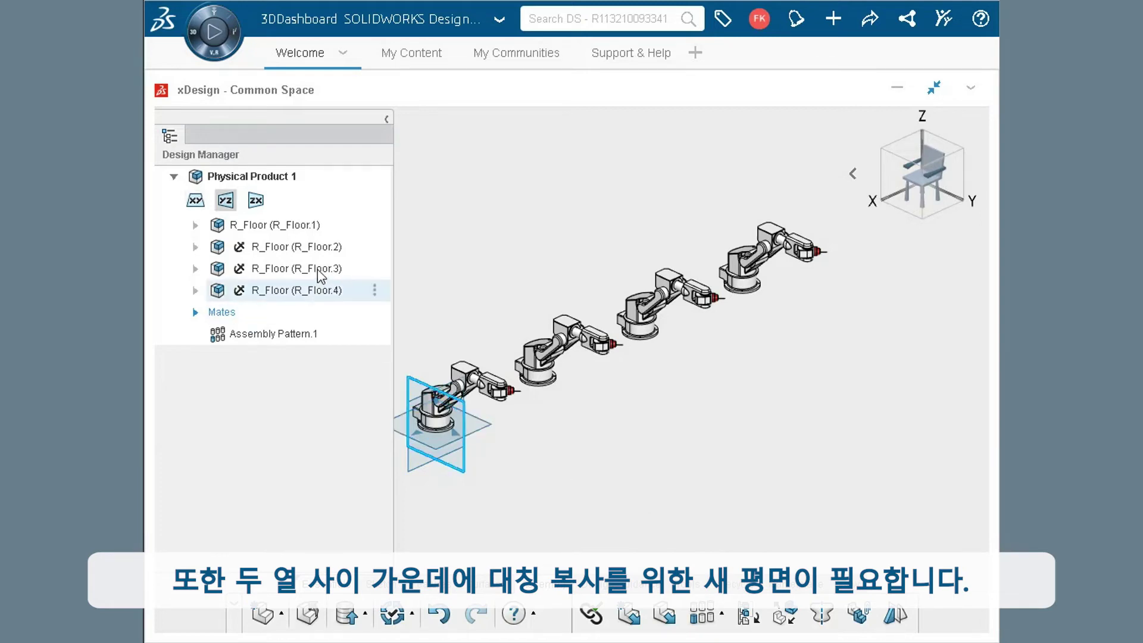
Step: Create a reference plane offset 1.5m/2 from the assembly's zx plane
left_click(256, 201)
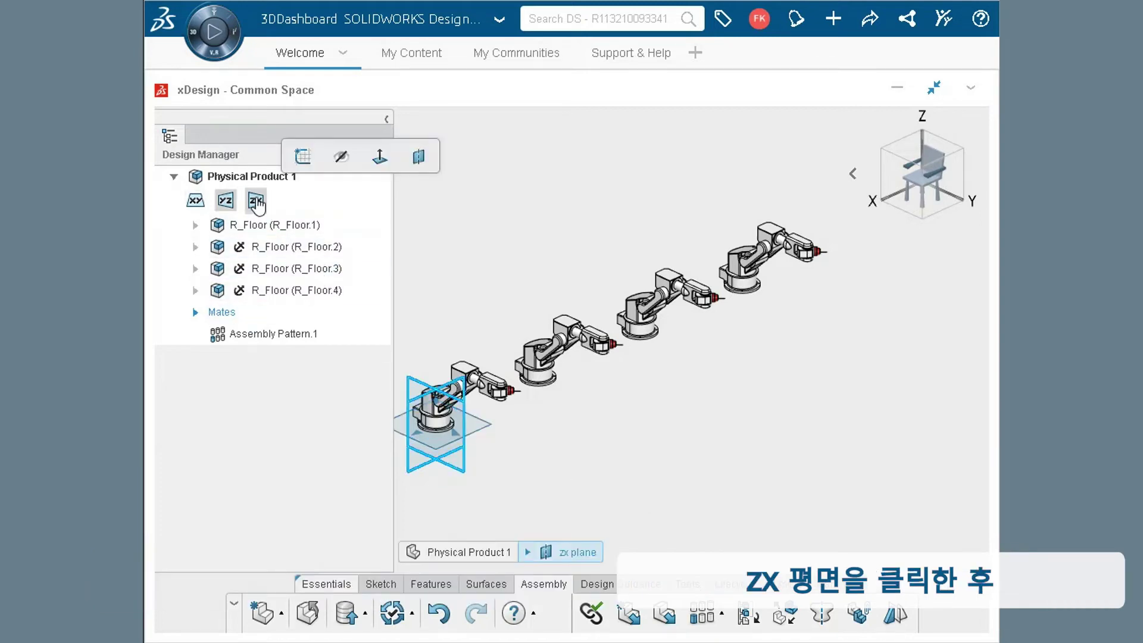
left_click(445, 585)
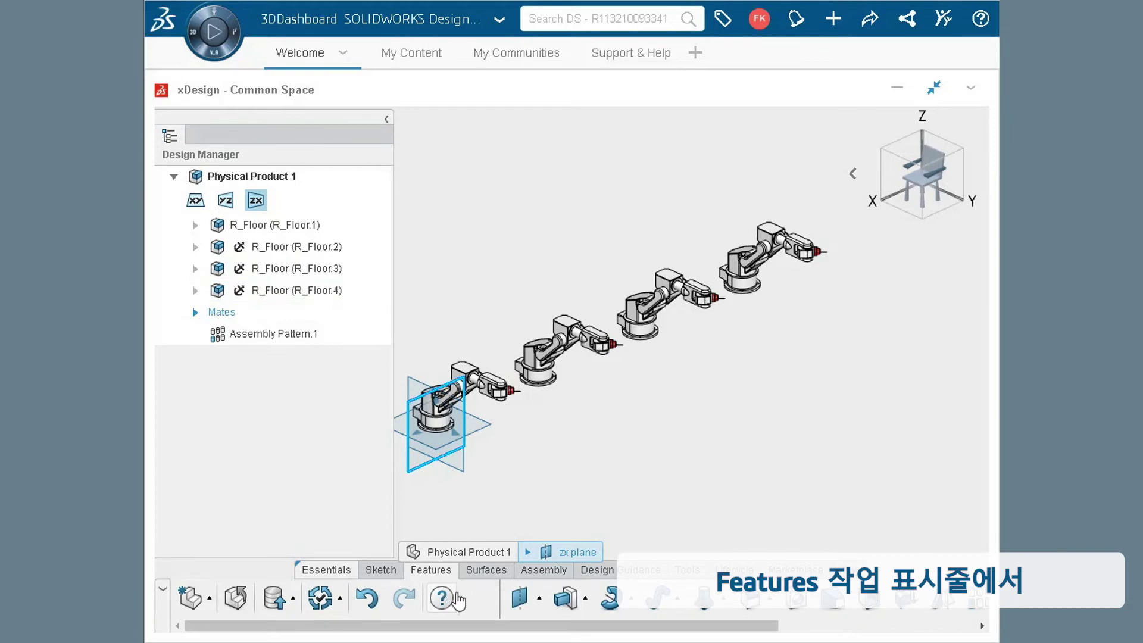
left_click(520, 597)
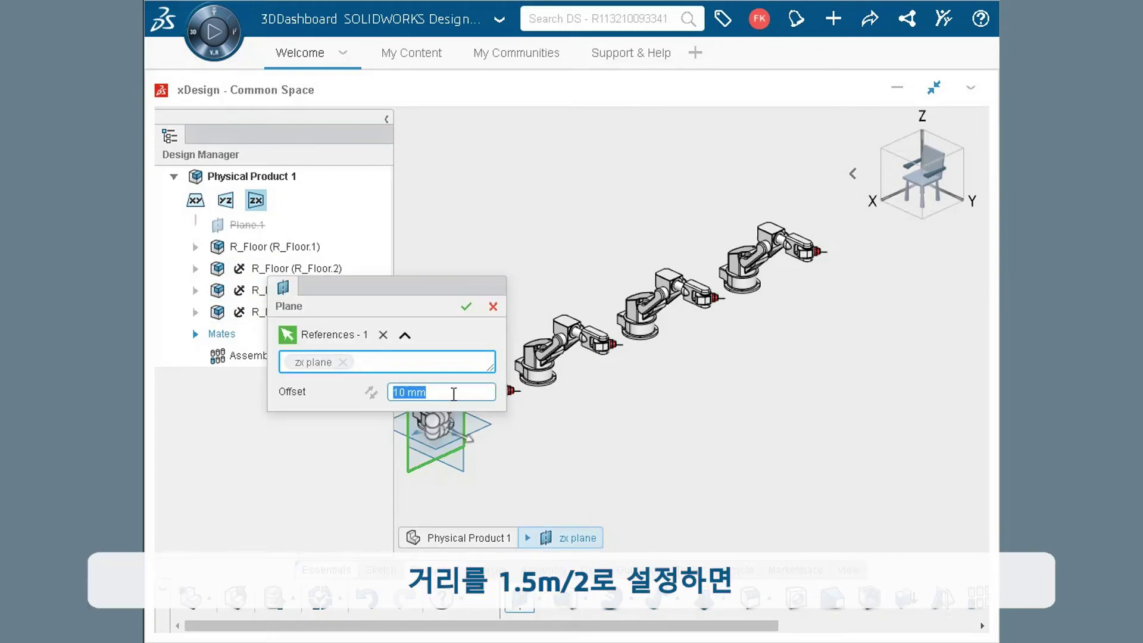
type("1.5m/2")
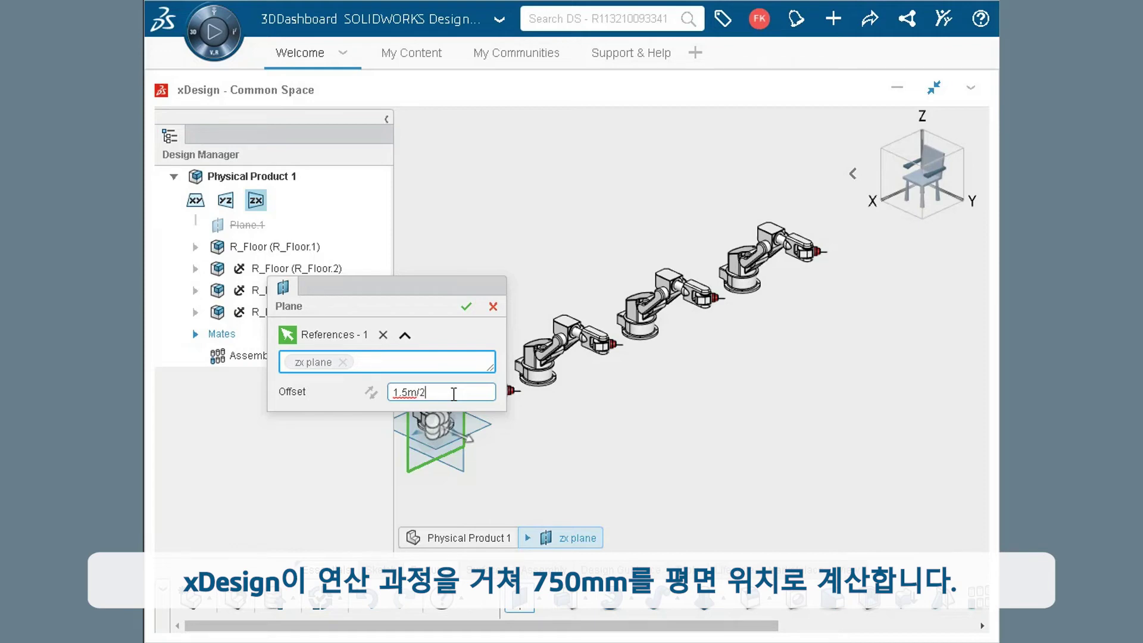
key("Return")
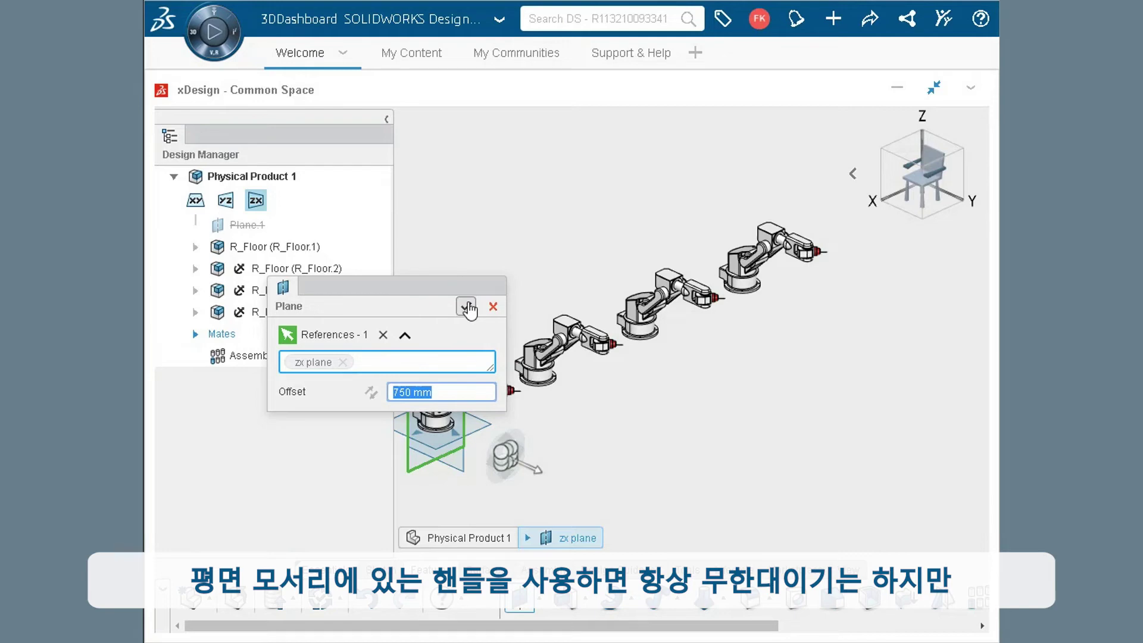
left_click(467, 306)
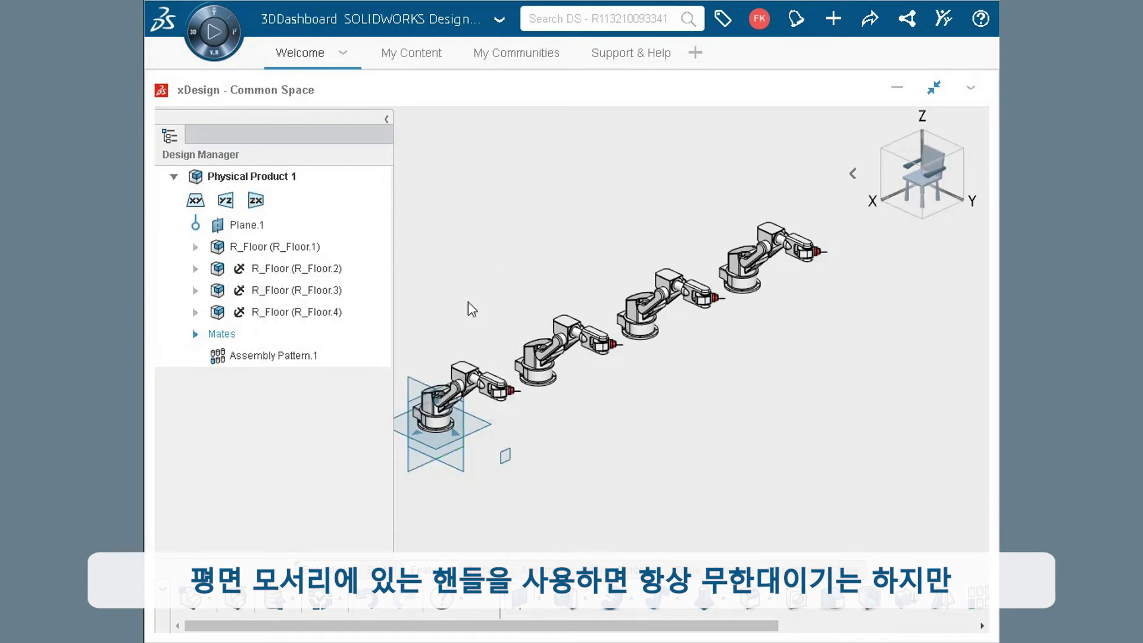
Step: Enlarge the displayed size of the new offset plane and rename it as mirror plane
left_click(512, 447)
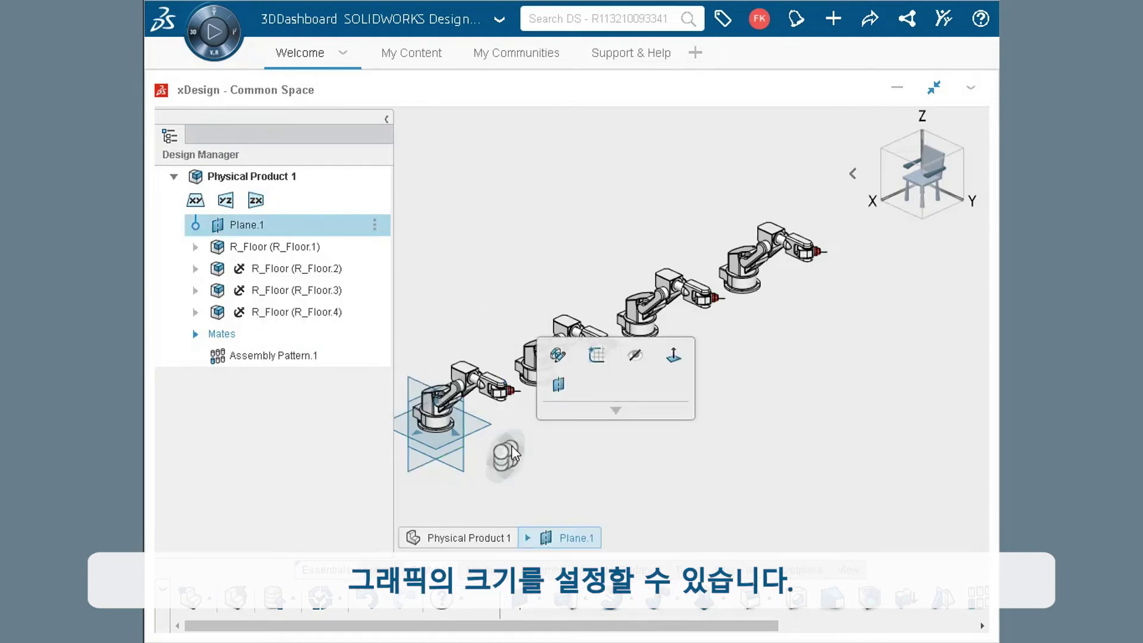
left_click(511, 454)
left_click(454, 447)
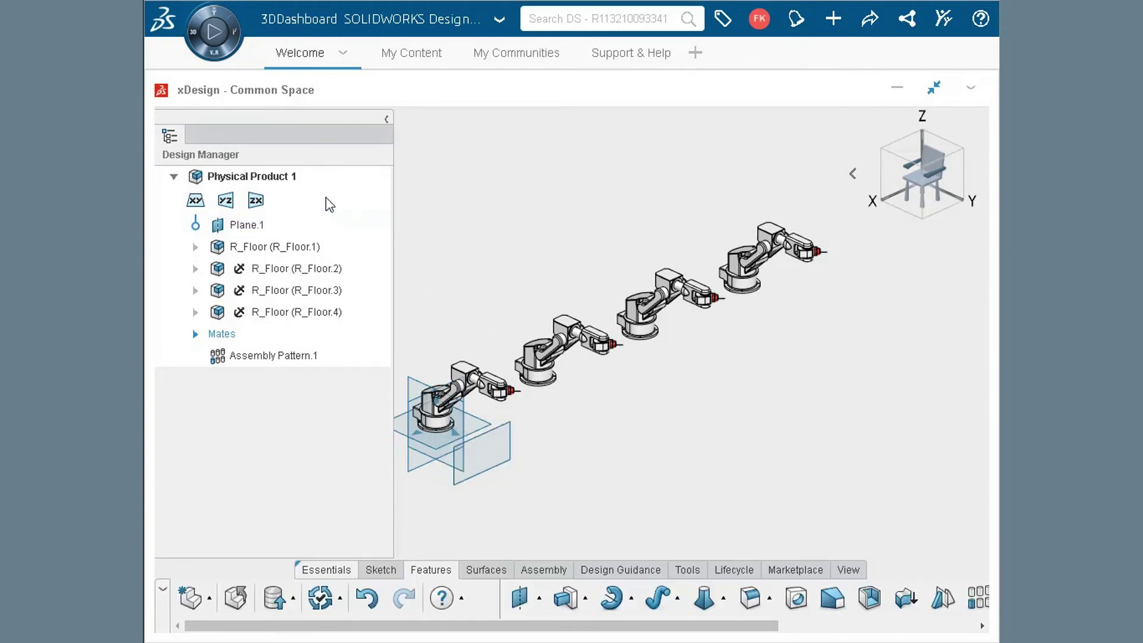
double_click(366, 225)
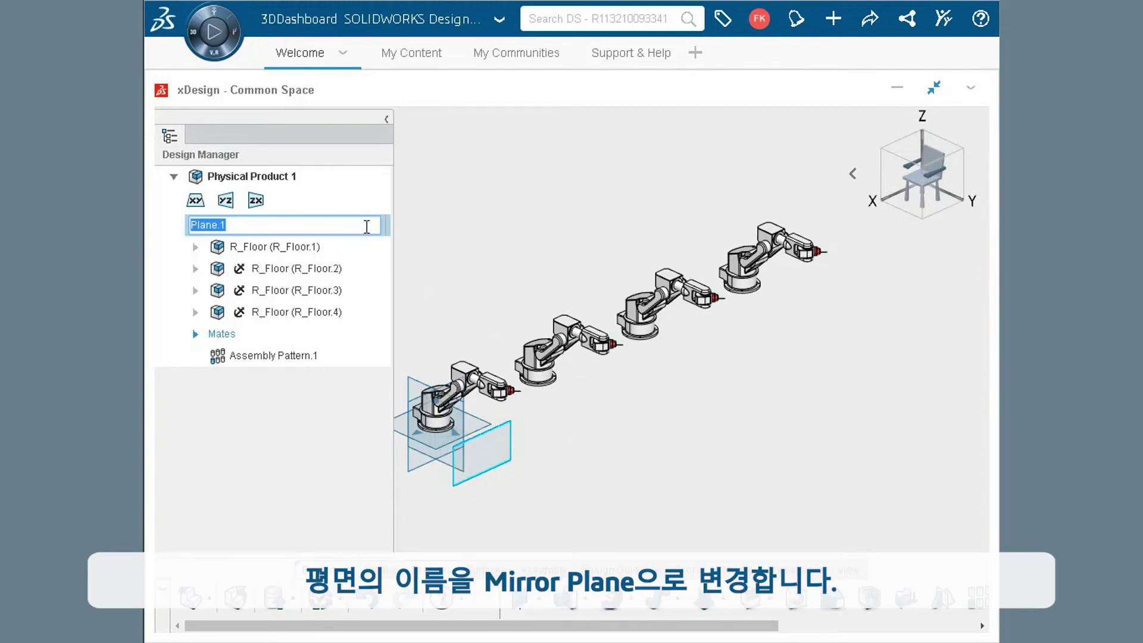
type("mirror plane")
left_click(478, 225)
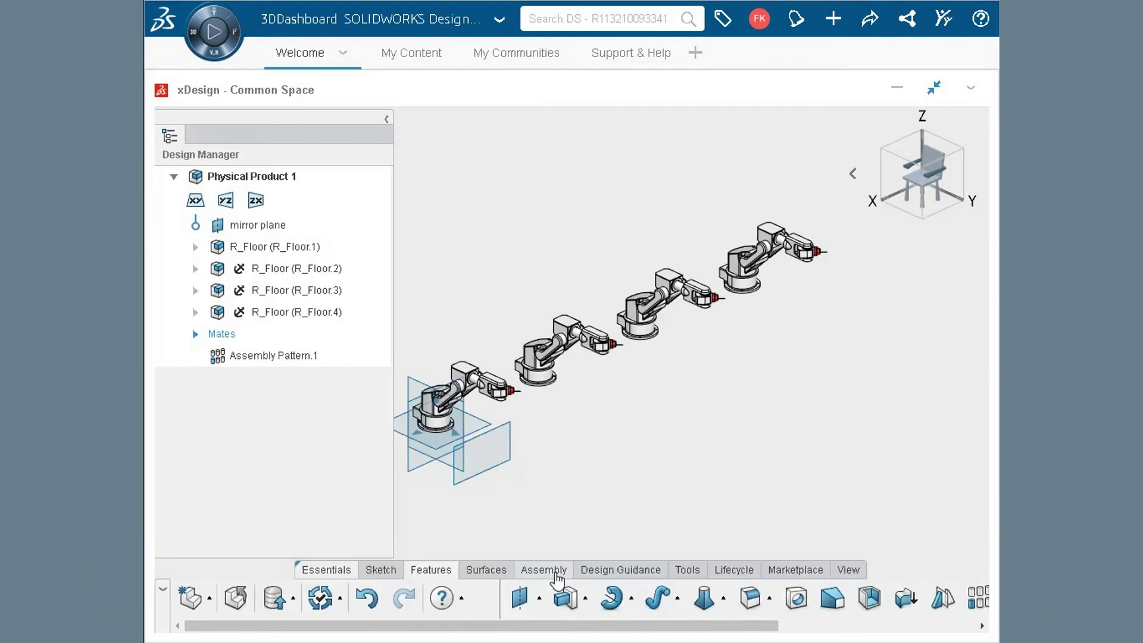
Step: Mirror the robots R_Floor.1 through R_Floor.4 about the mirror plane with Create symmetry mate enabled
left_click(554, 570)
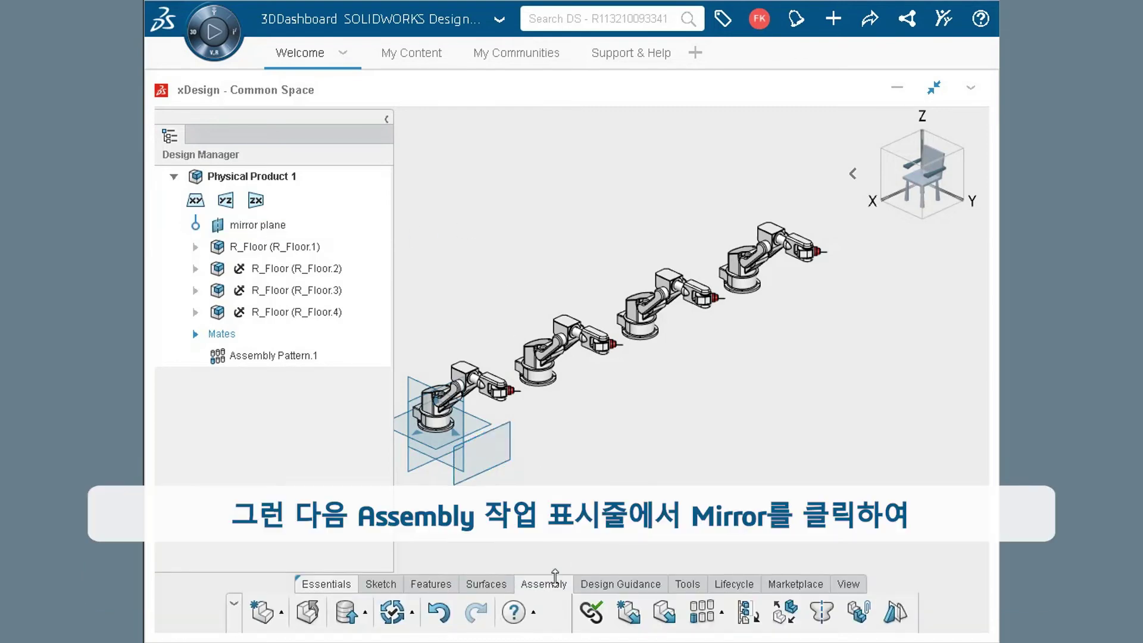
left_click(892, 613)
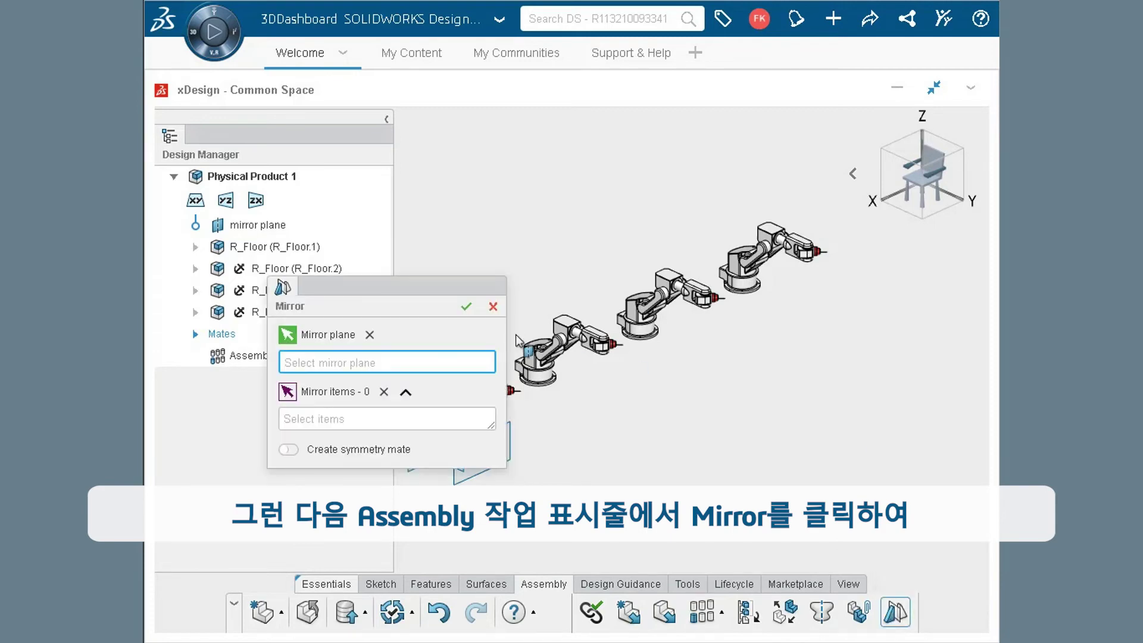
left_click_drag(412, 288, 533, 124)
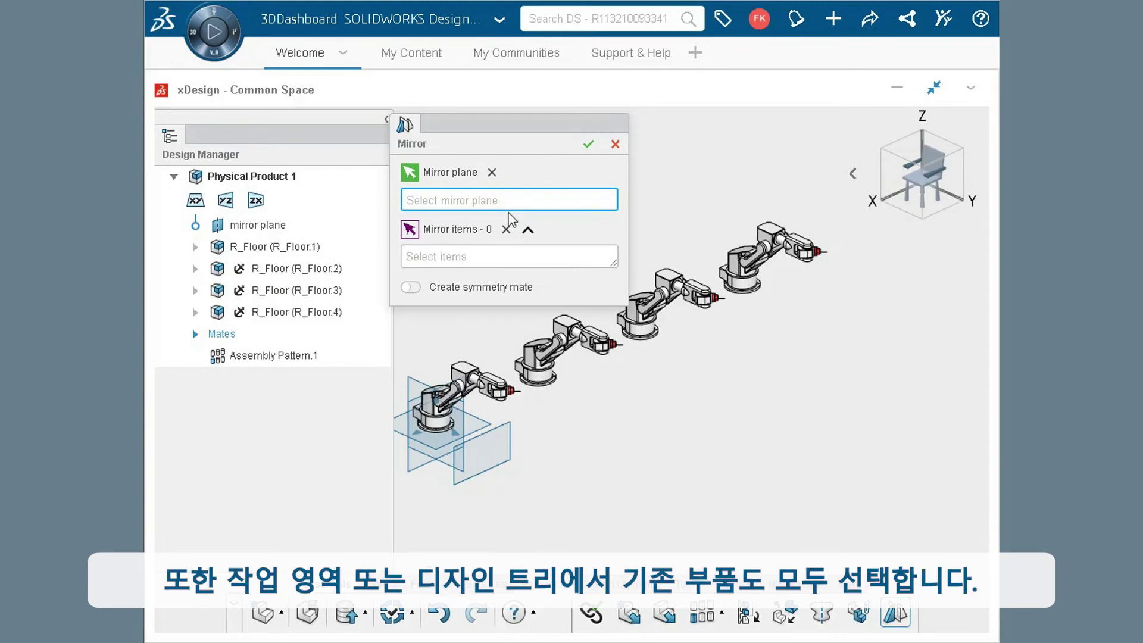
left_click(510, 441)
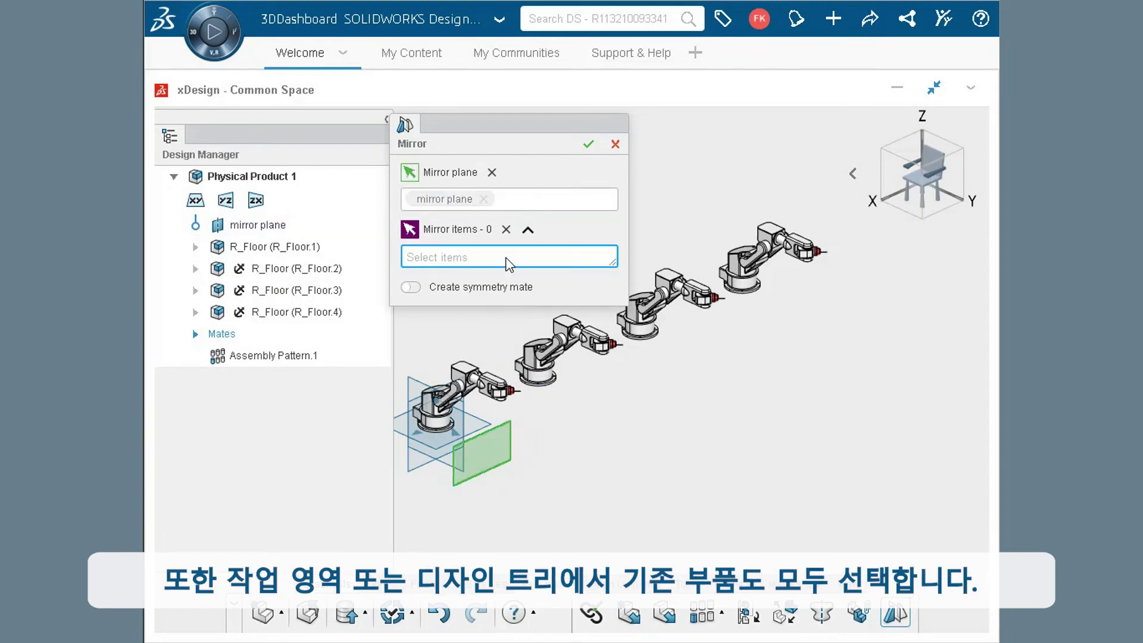
left_click(472, 372)
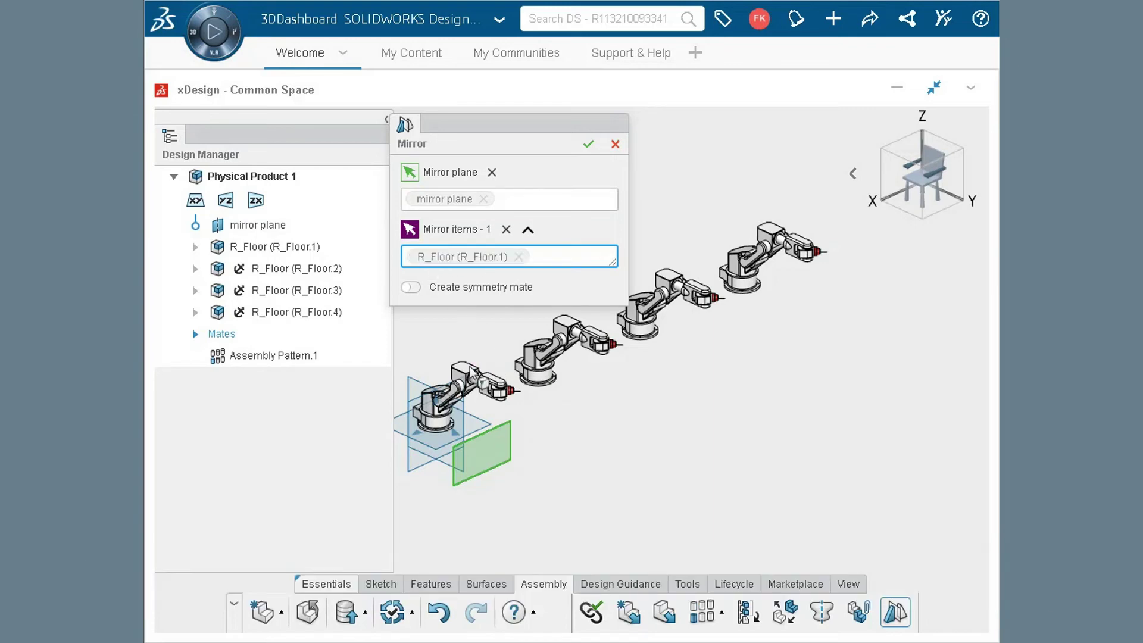
left_click(533, 356)
left_click(297, 290)
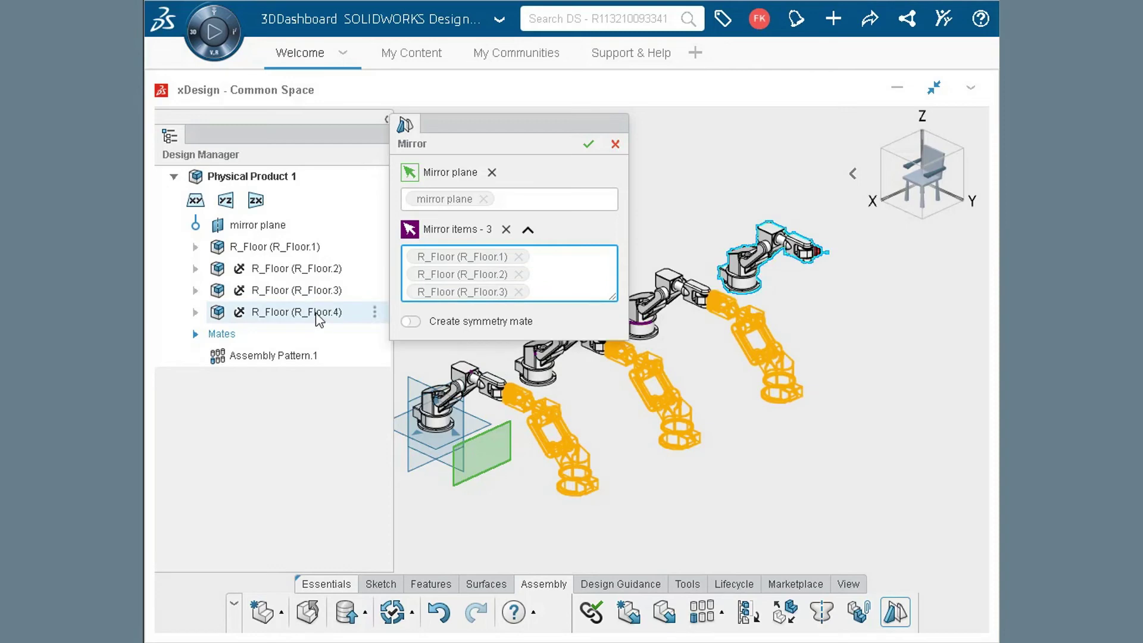
left_click(319, 312)
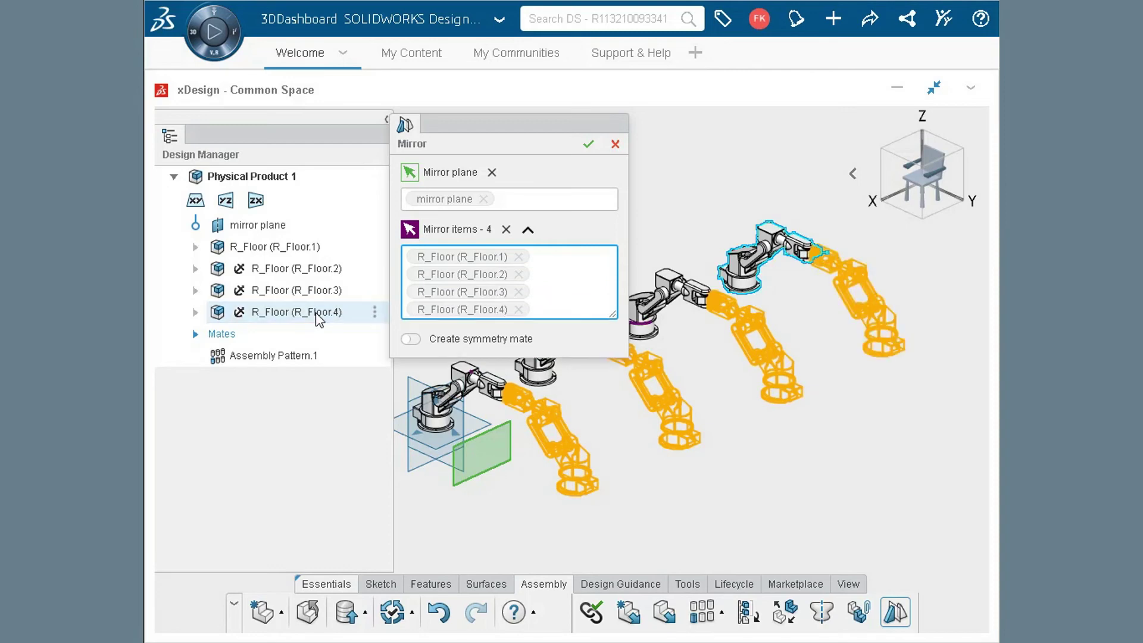
left_click(420, 339)
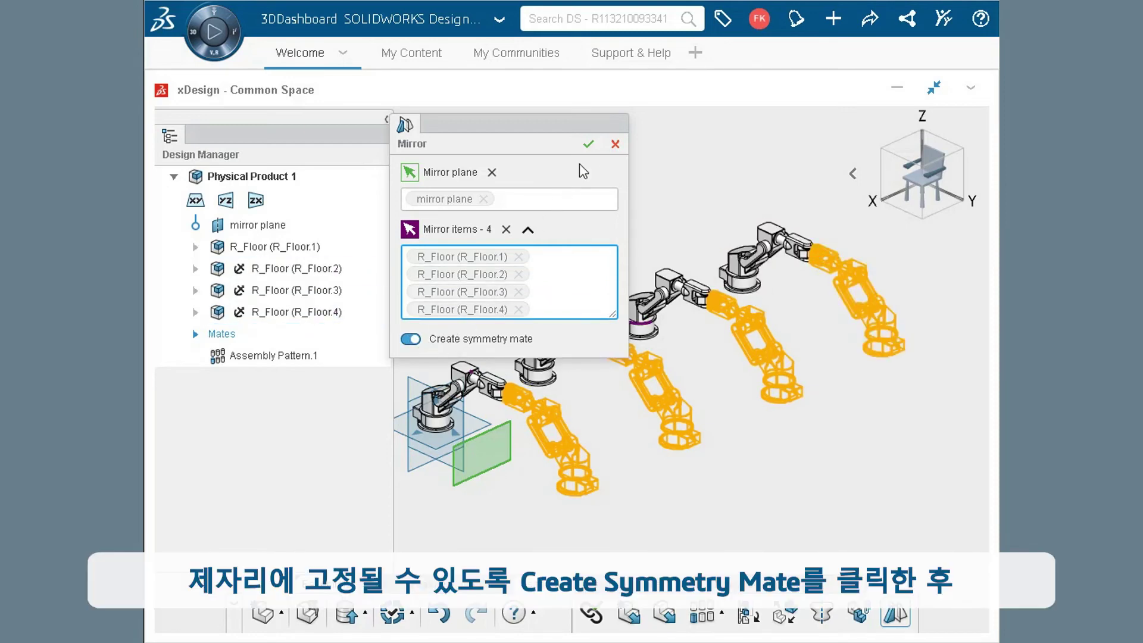
left_click(588, 144)
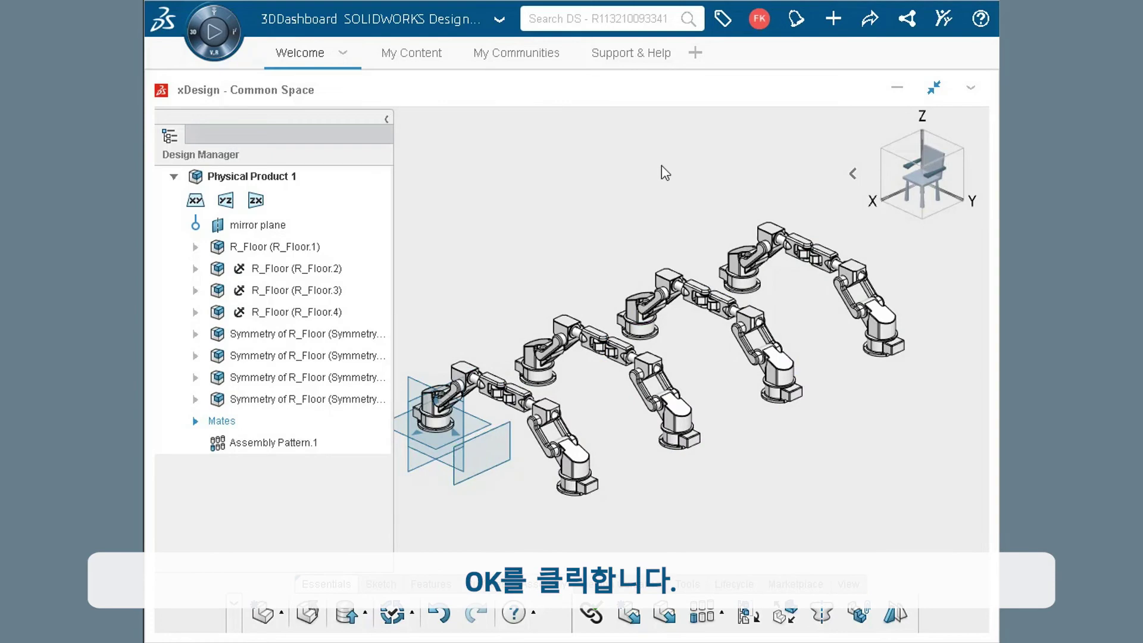
Step: Set the mirror plane's offset to 2 m and solve the assembly to reposition the mirrored robots
left_click(895, 190)
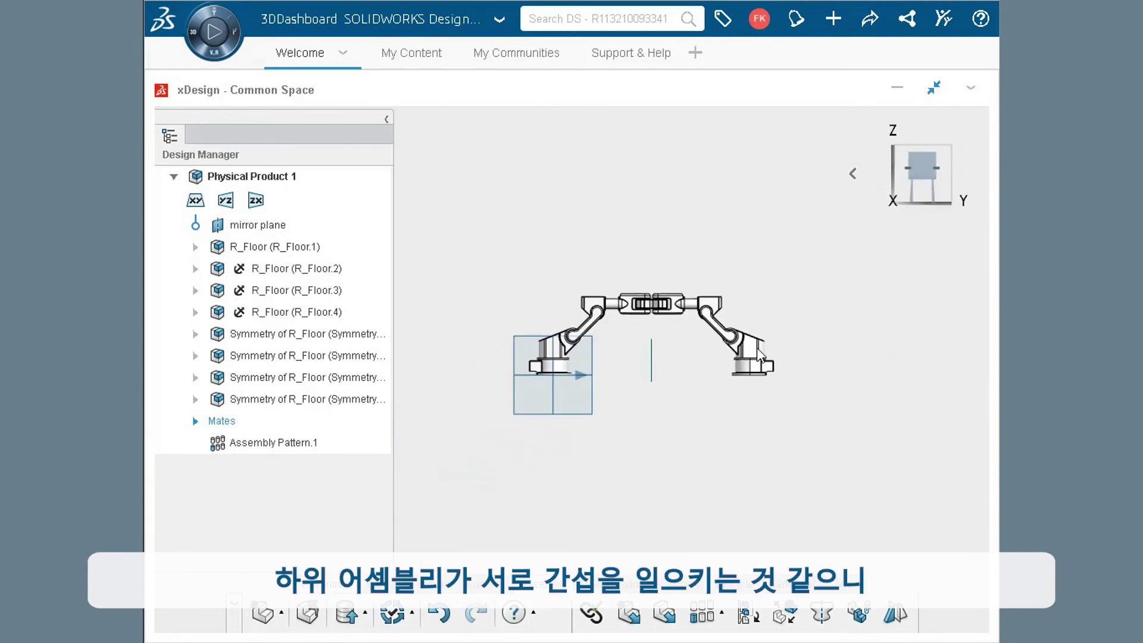
scroll(649, 352, "up", 3)
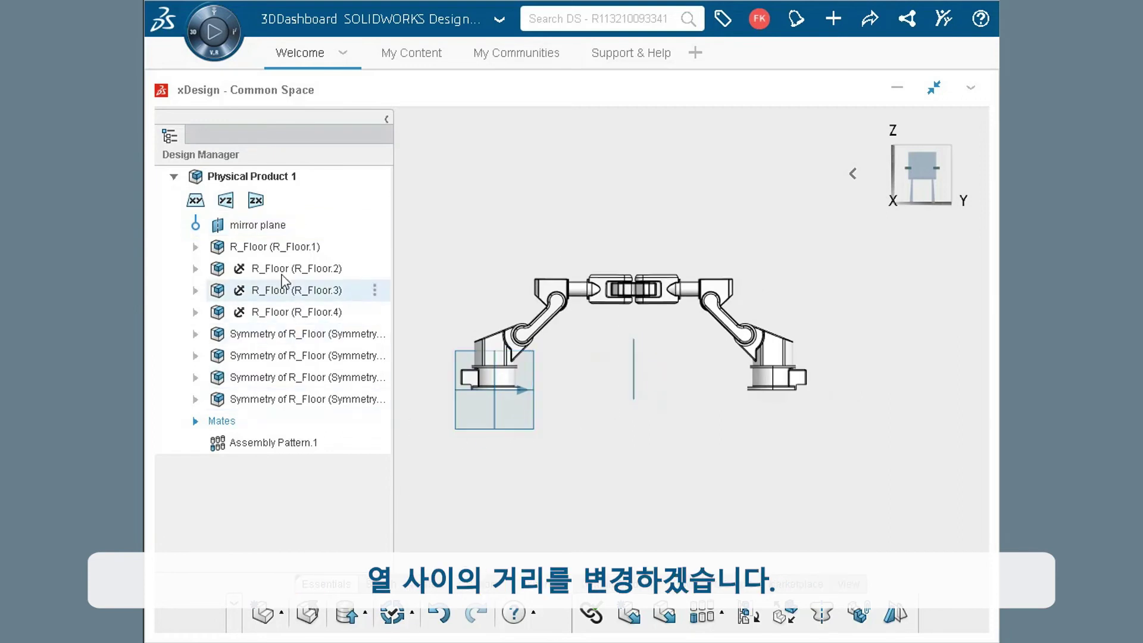
left_click(271, 231)
double_click(271, 231)
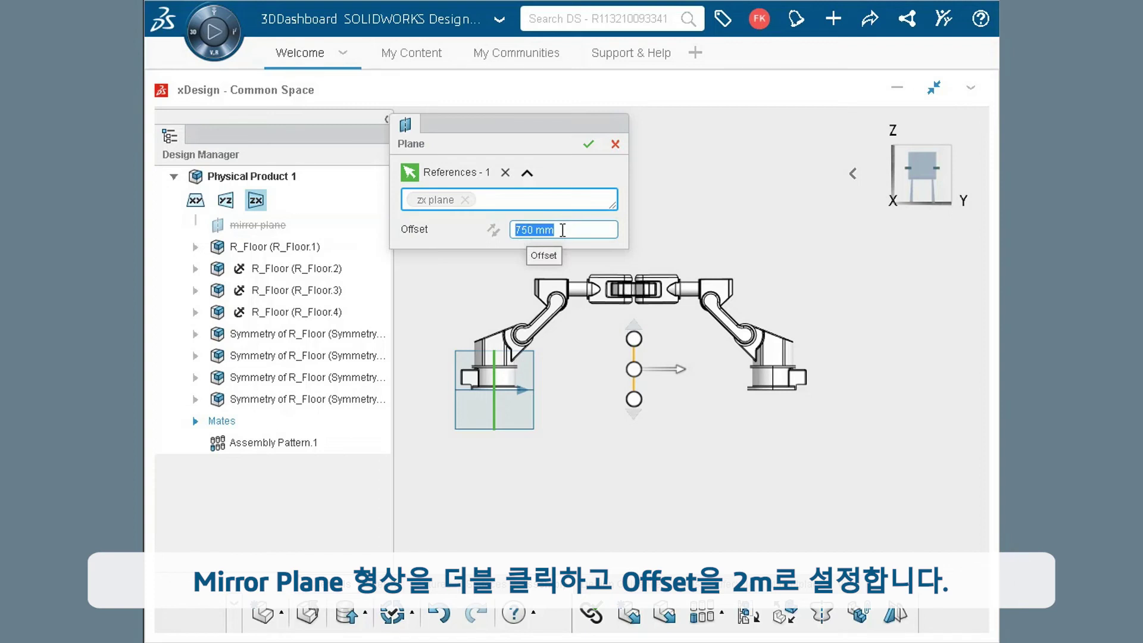
type("2m")
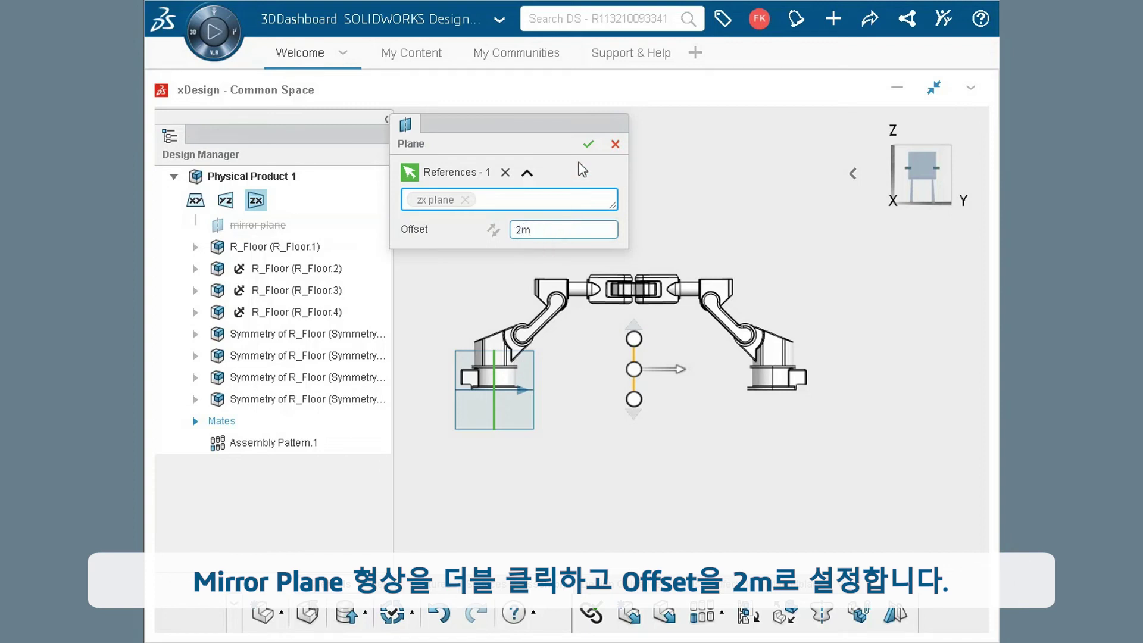
left_click(588, 144)
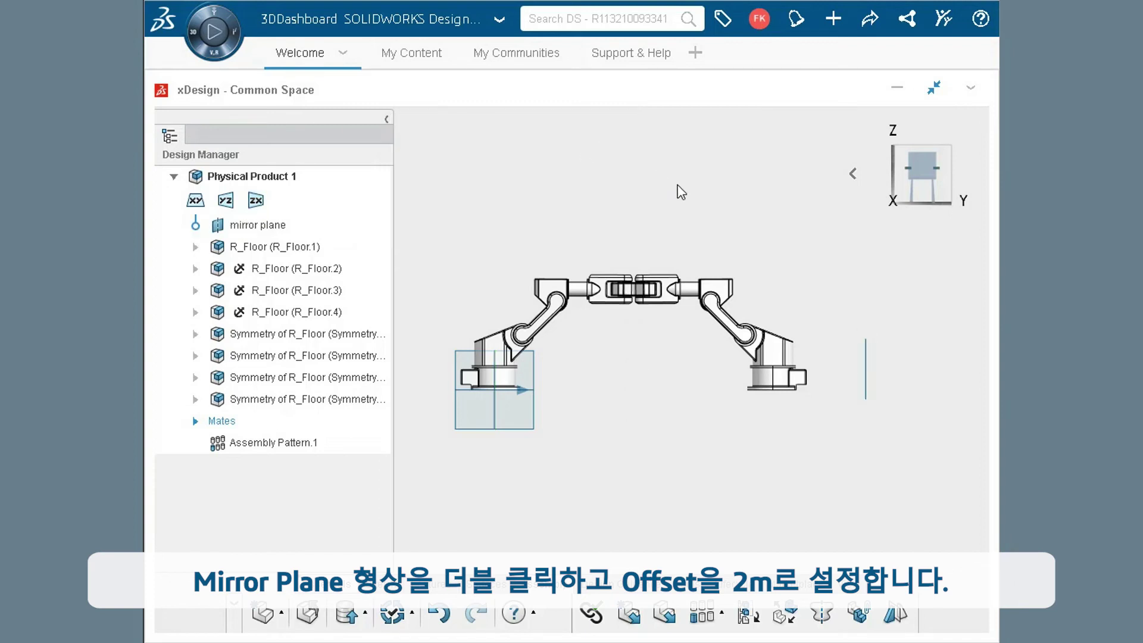
left_click(413, 618)
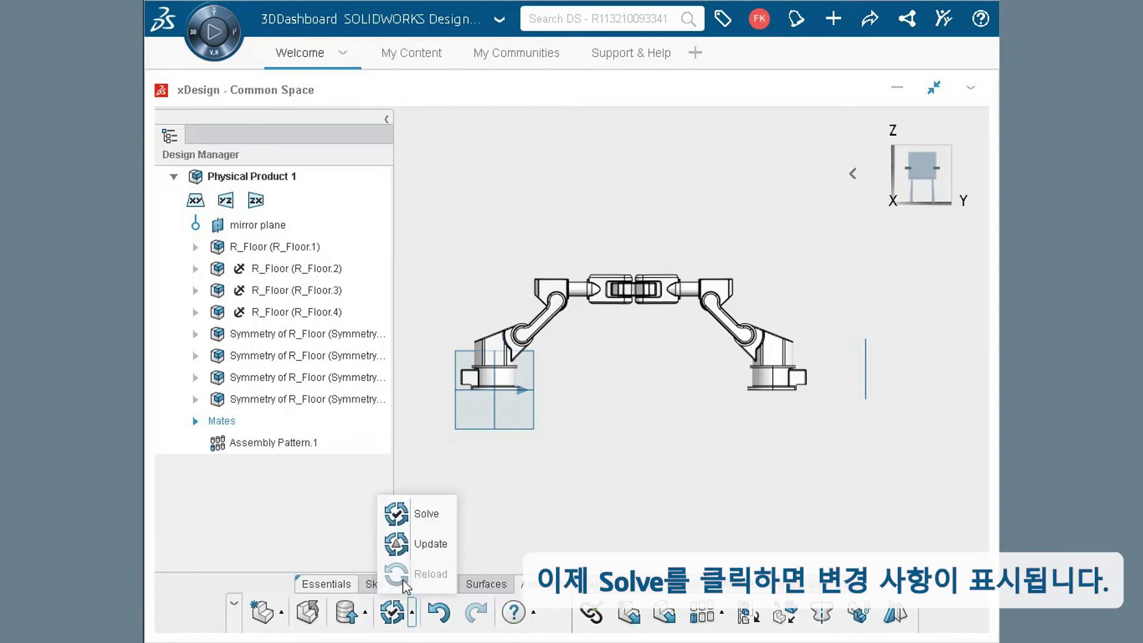
left_click(396, 510)
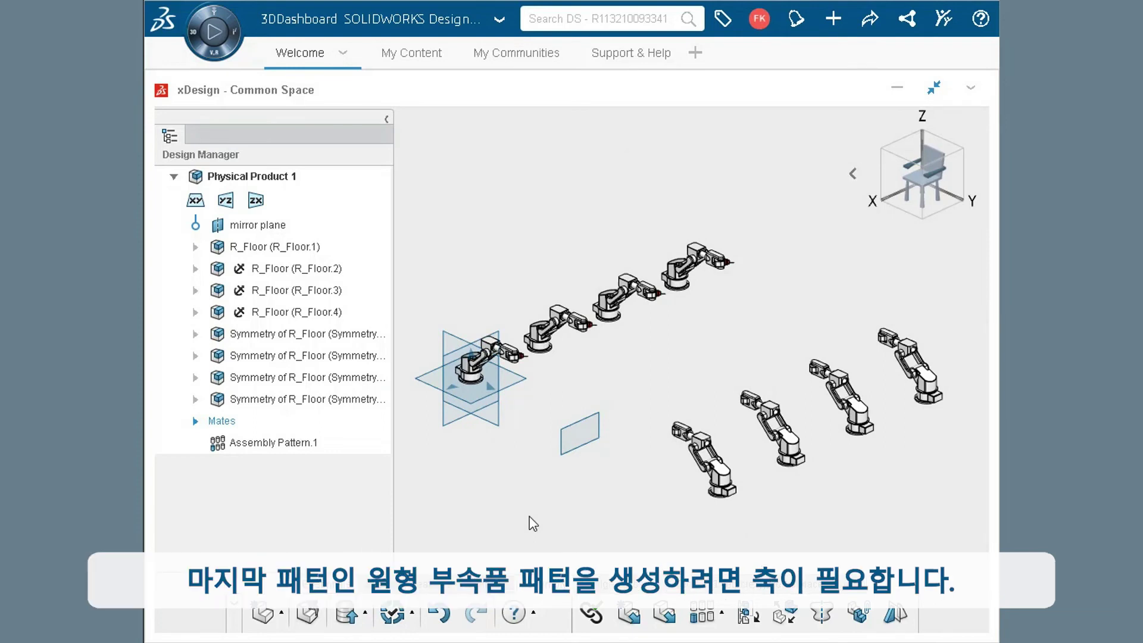
Step: Create a reference axis from the mirror plane and the yz plane, extending it beyond the plane at both ends
left_click(436, 583)
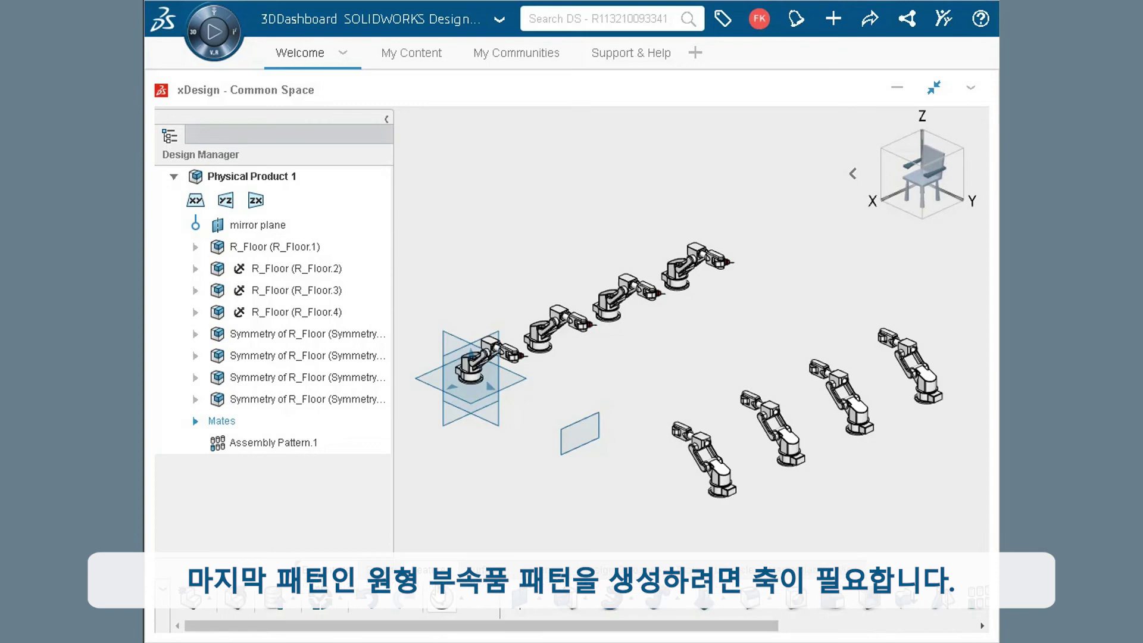
left_click(539, 598)
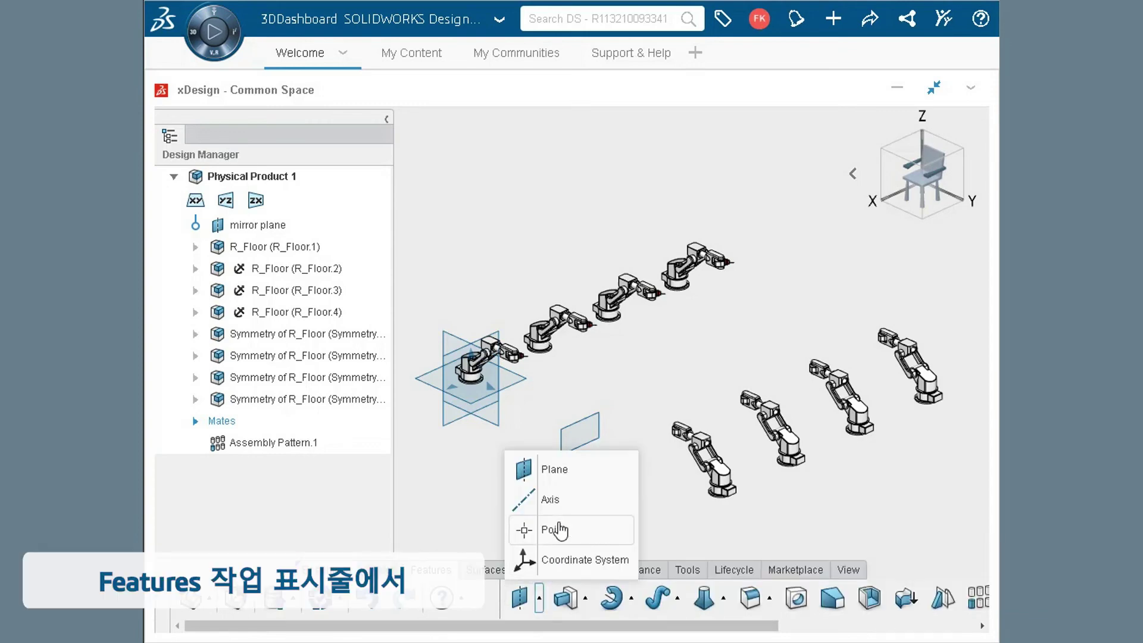
left_click(551, 501)
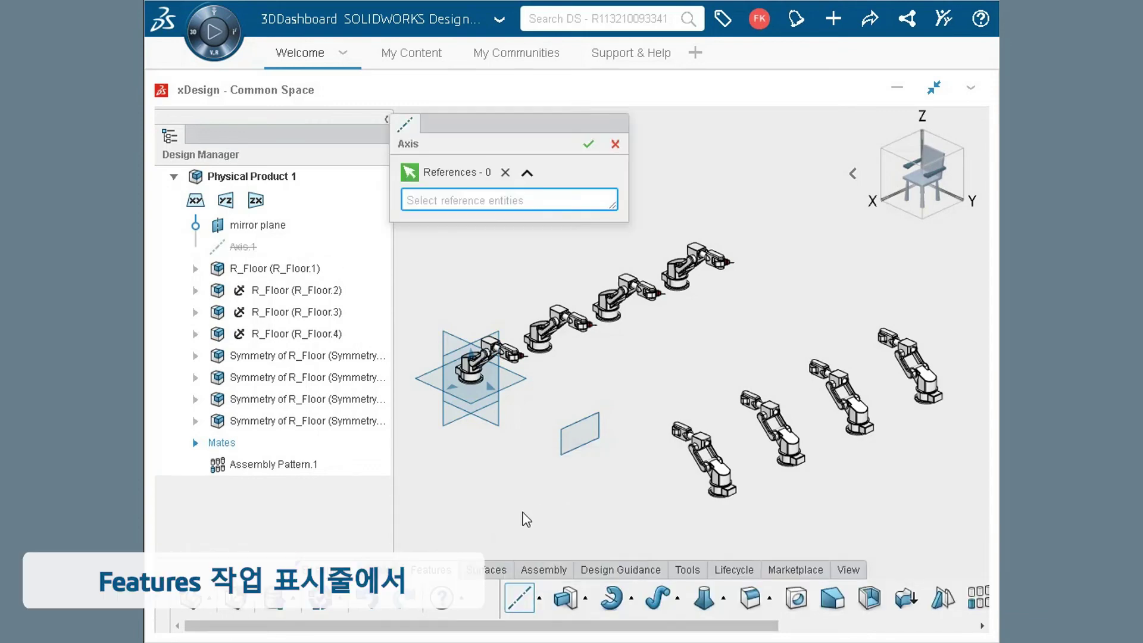
left_click(579, 431)
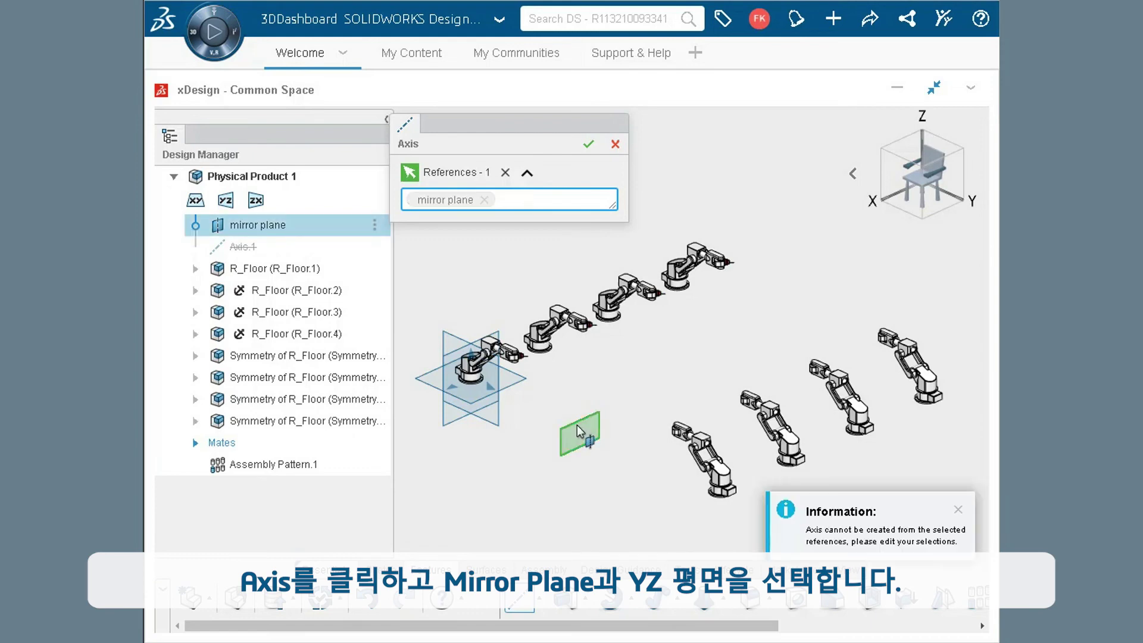
left_click(454, 341)
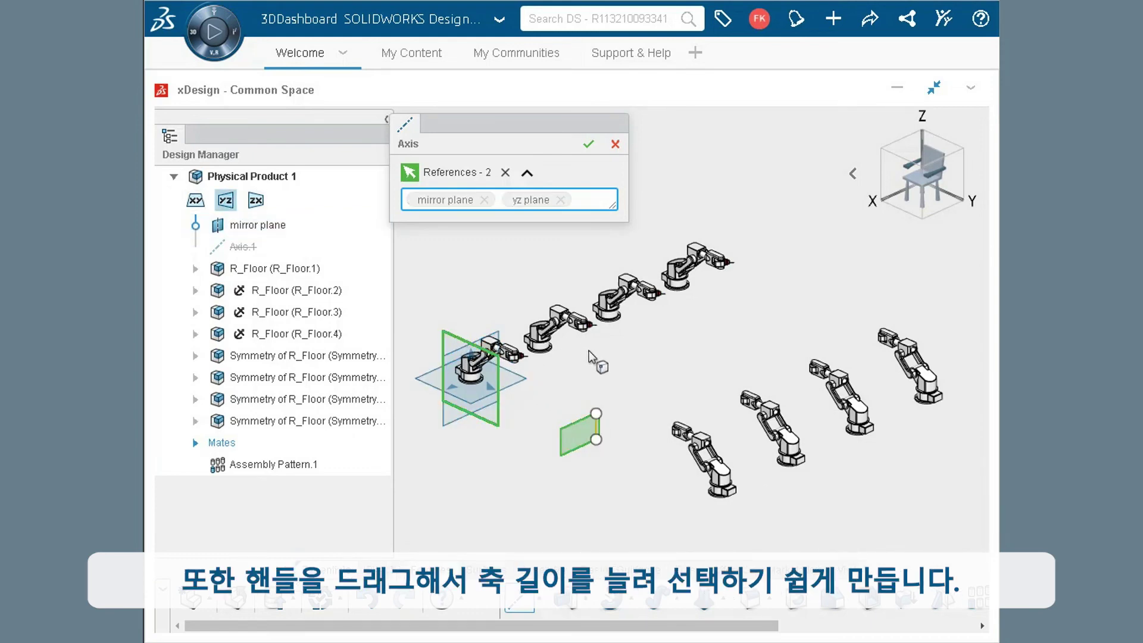
left_click_drag(596, 413, 603, 357)
left_click_drag(596, 439, 596, 478)
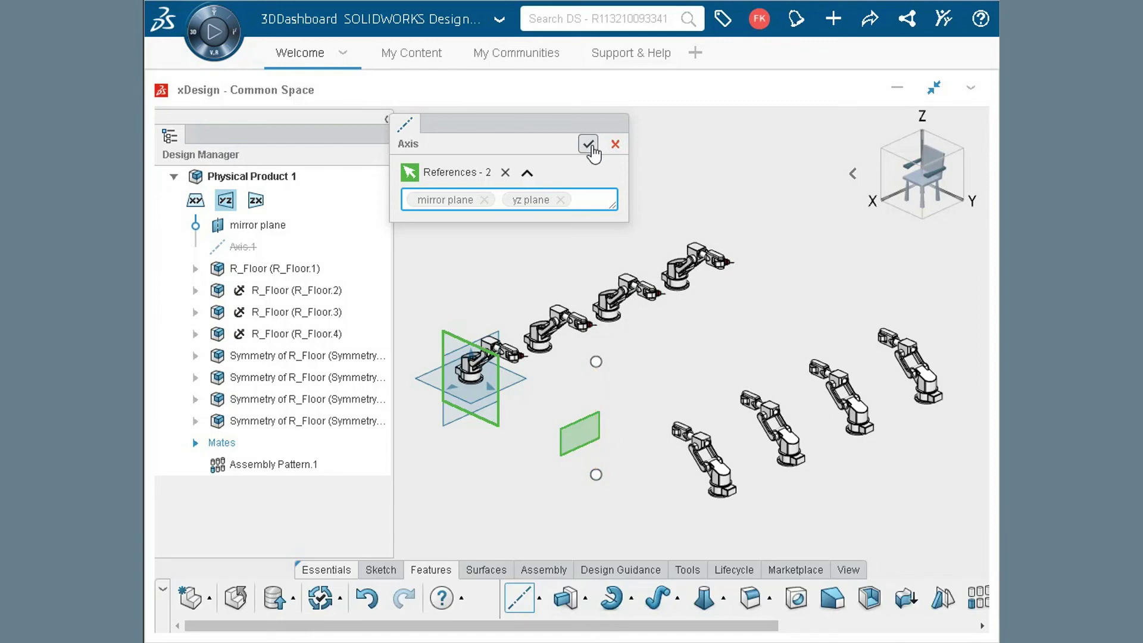
left_click(588, 144)
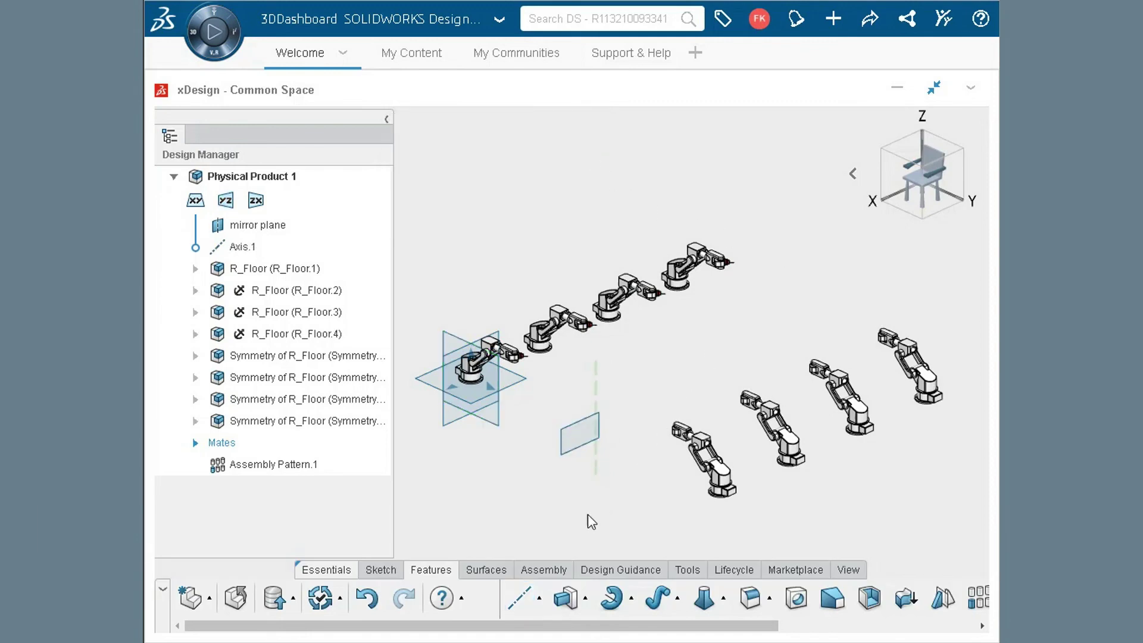
Step: Set up a circular component pattern of the robot R_Floor.1 around the reference axis Axis.1
left_click(543, 569)
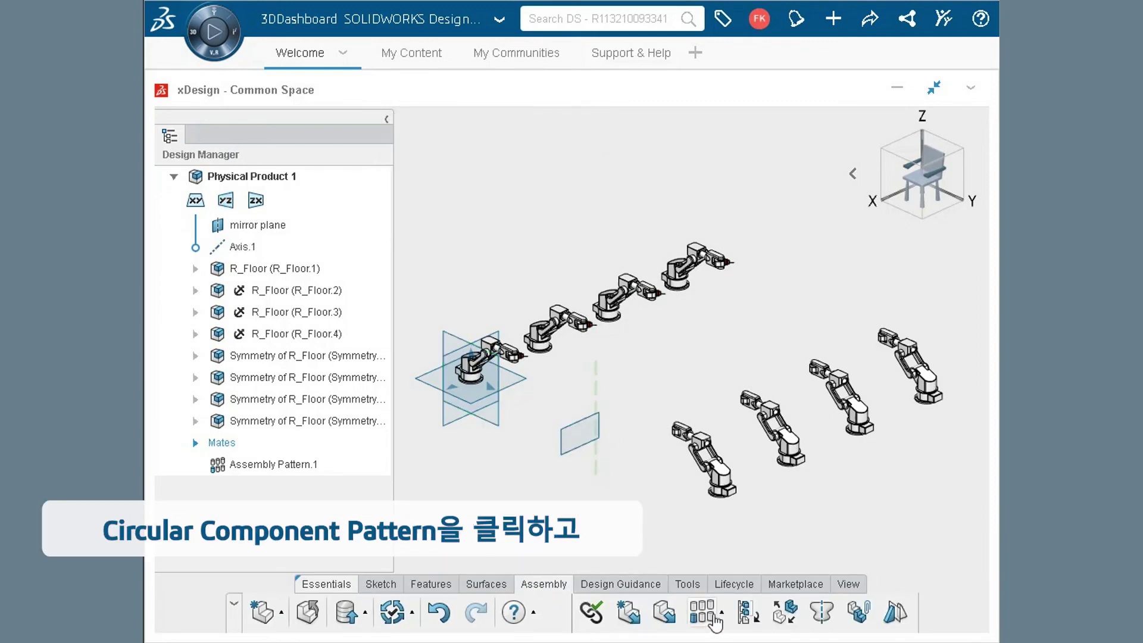
left_click(721, 612)
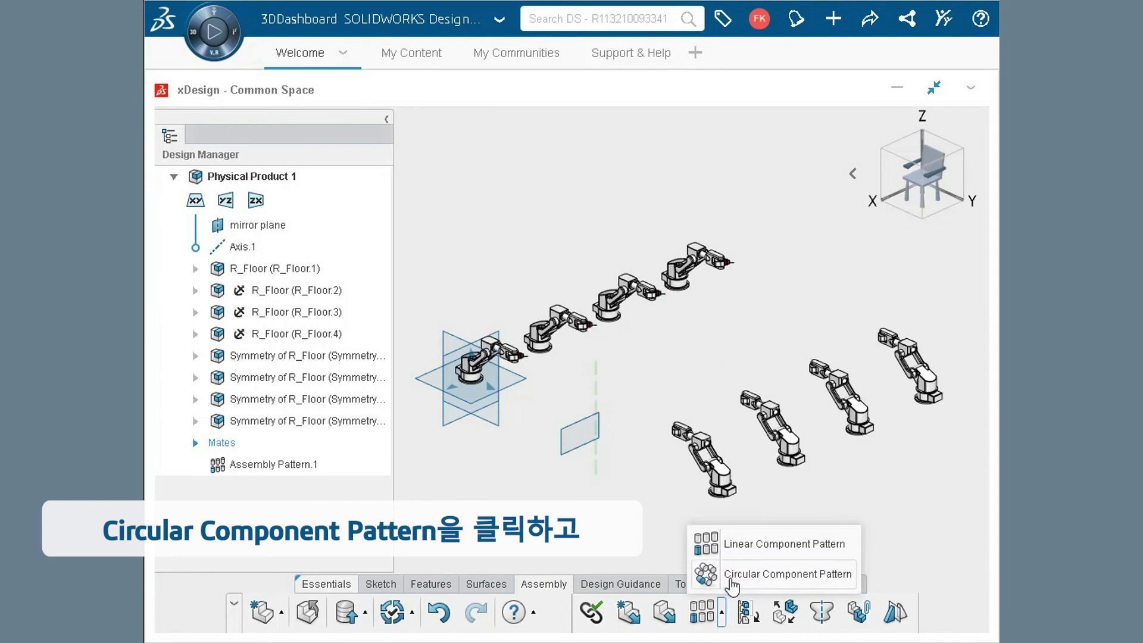
left_click(731, 584)
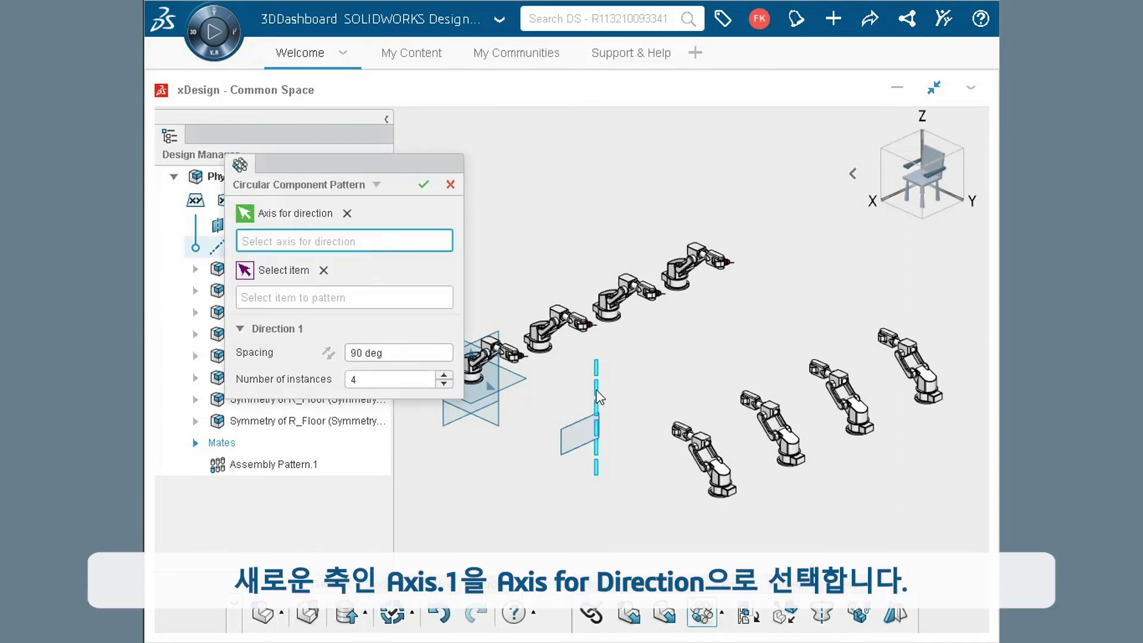
left_click(597, 392)
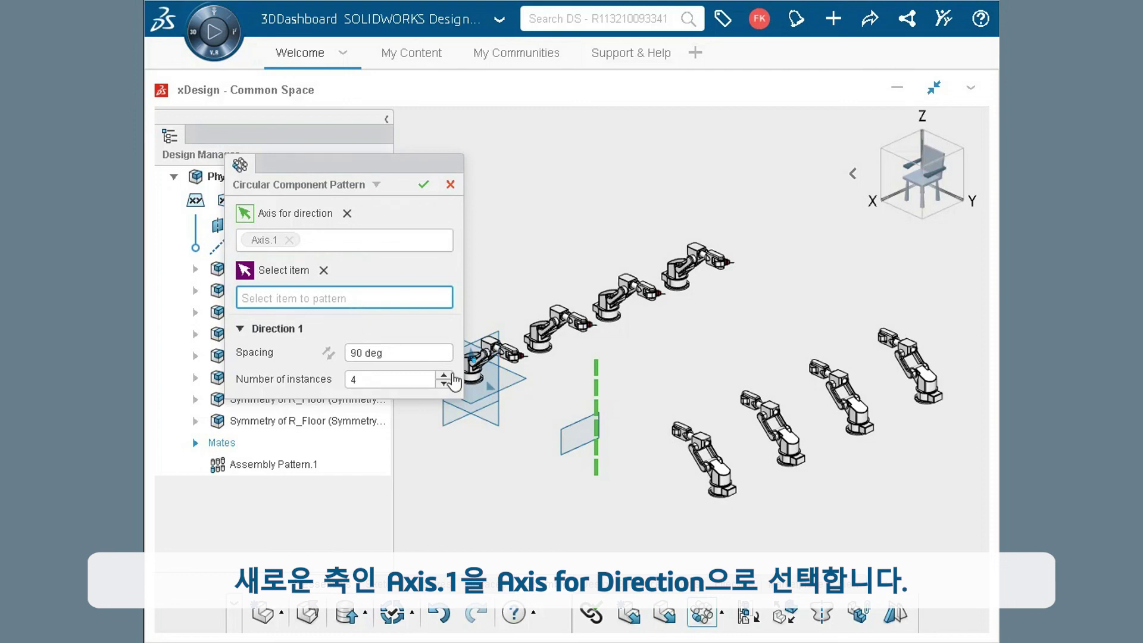
scroll(475, 370, "up", 7)
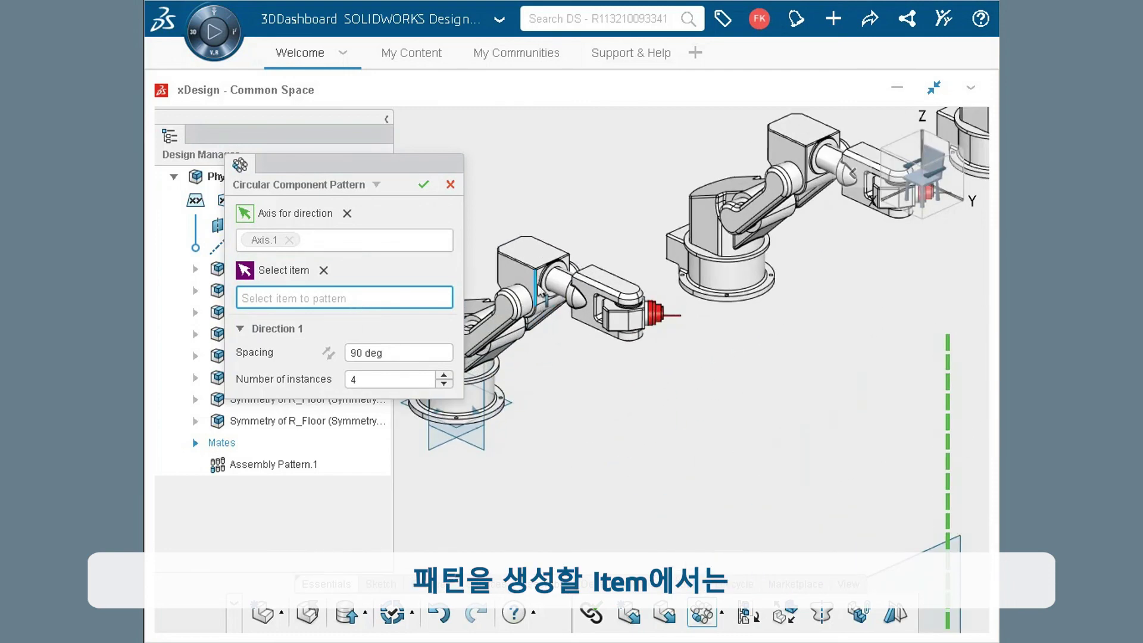
left_click(517, 280)
scroll(598, 420, "down", 3)
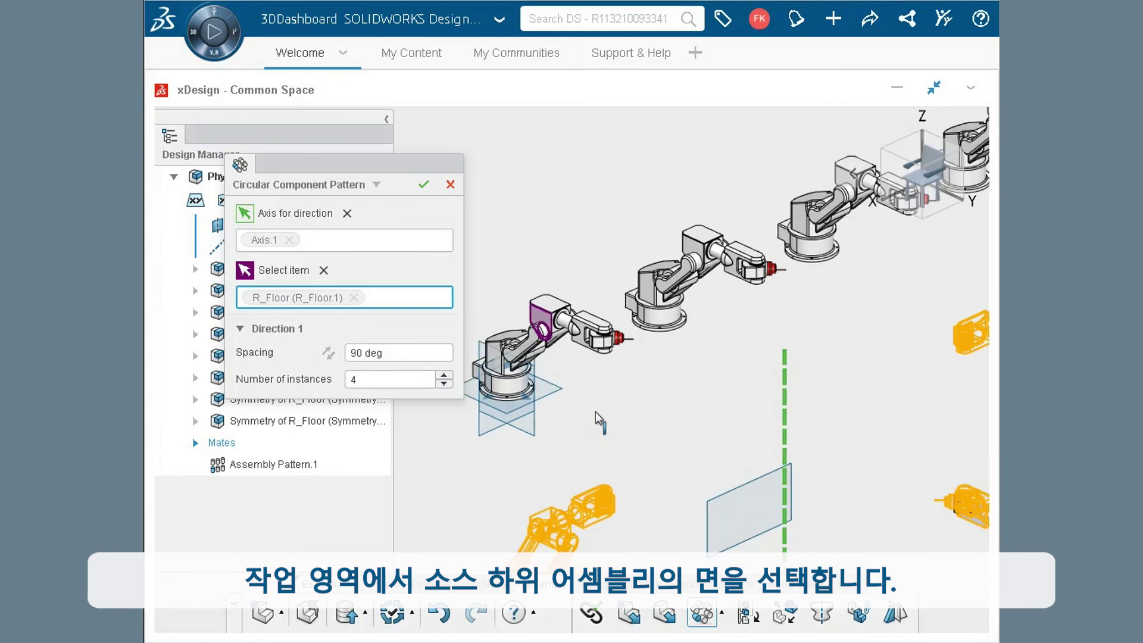
scroll(598, 420, "down", 2)
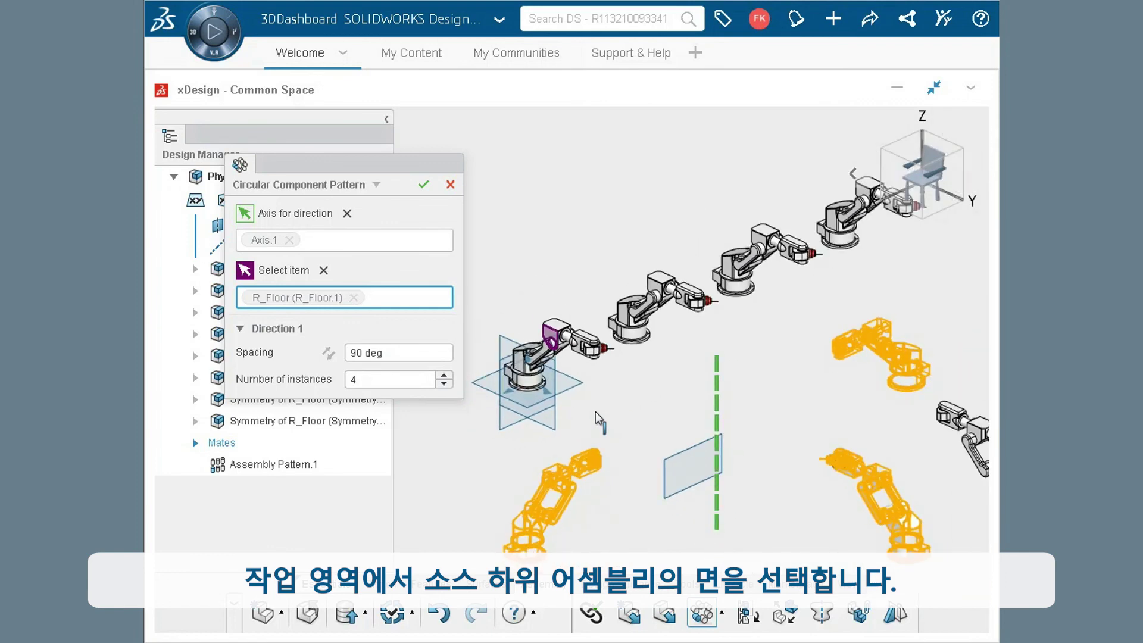
Step: Set the circular pattern's spacing to 45 deg, reverse its direction and create the pattern with 4 instances
left_click(397, 353)
type("45")
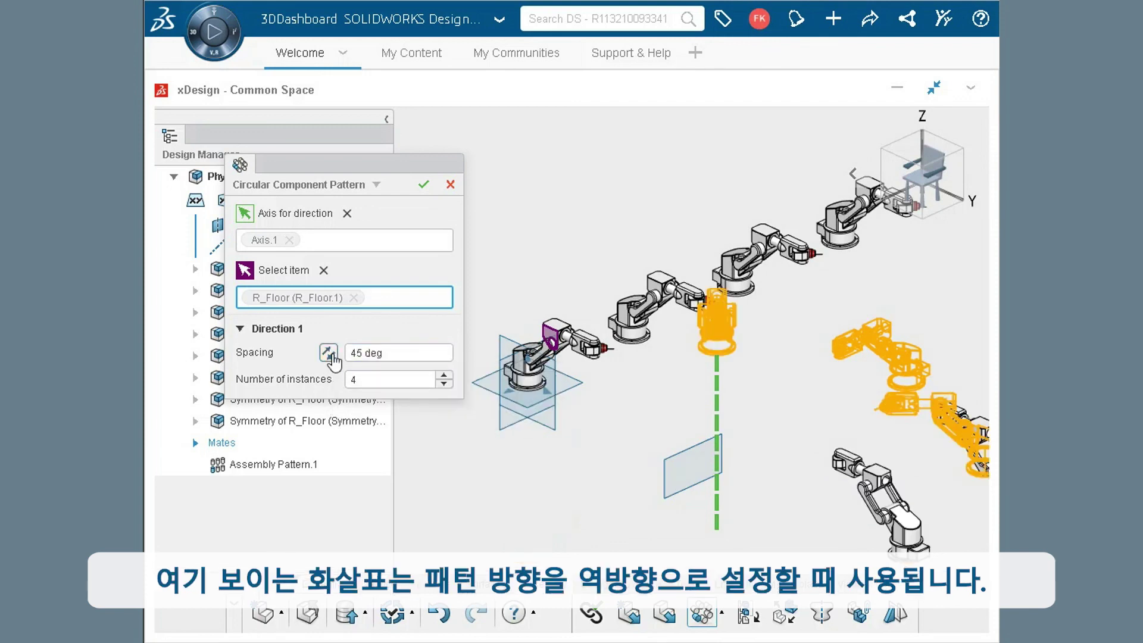
left_click(328, 353)
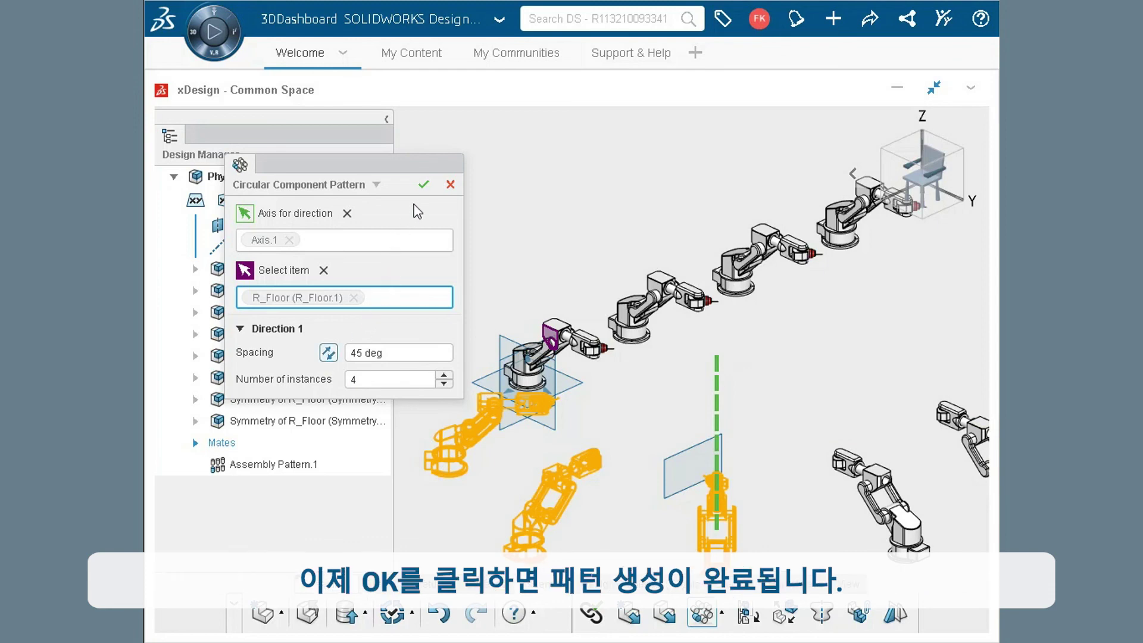
left_click(424, 186)
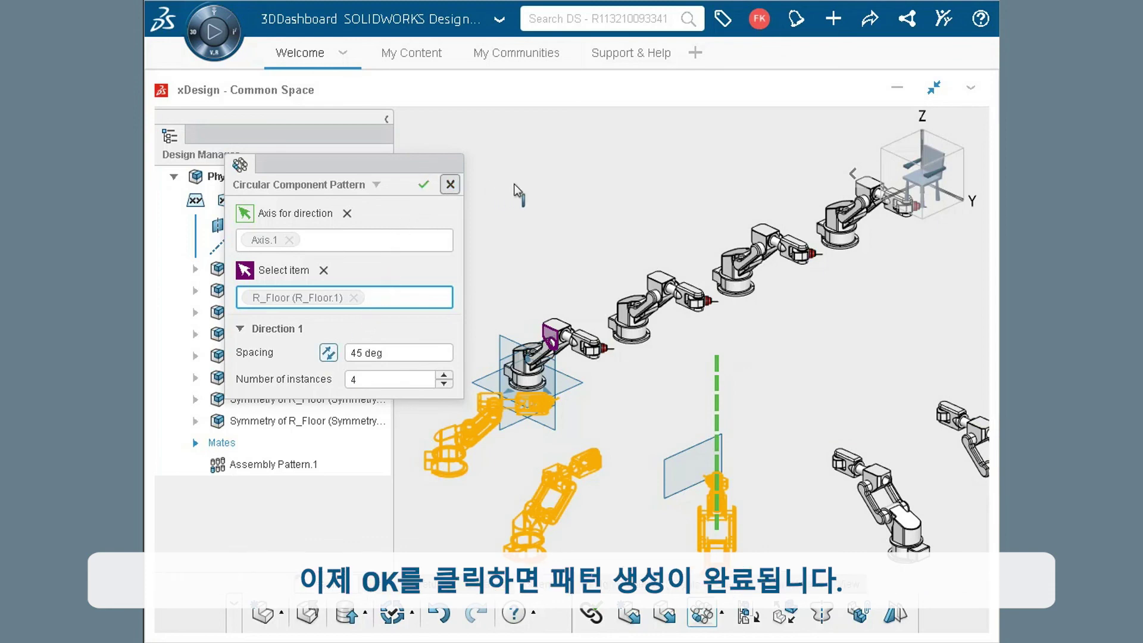